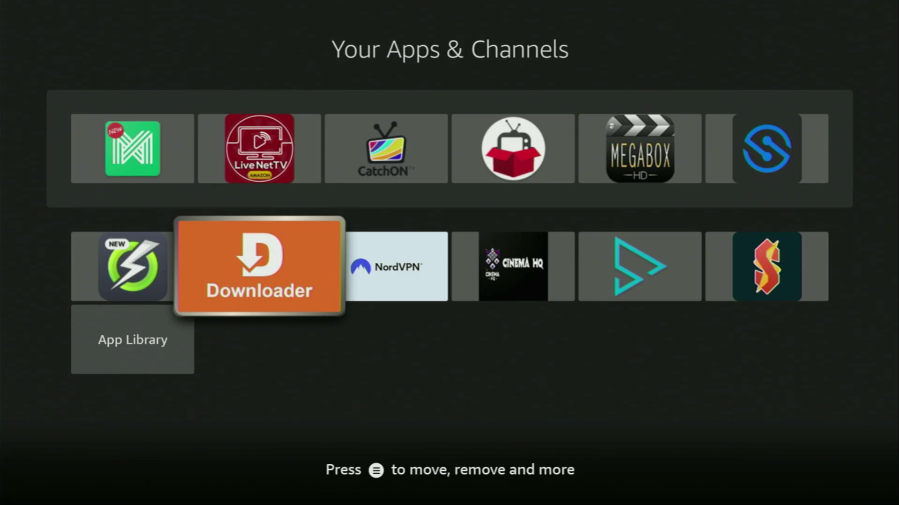
Step: Press Home to leave Your Apps & Channels for the Fire TV Home screen
key(Home)
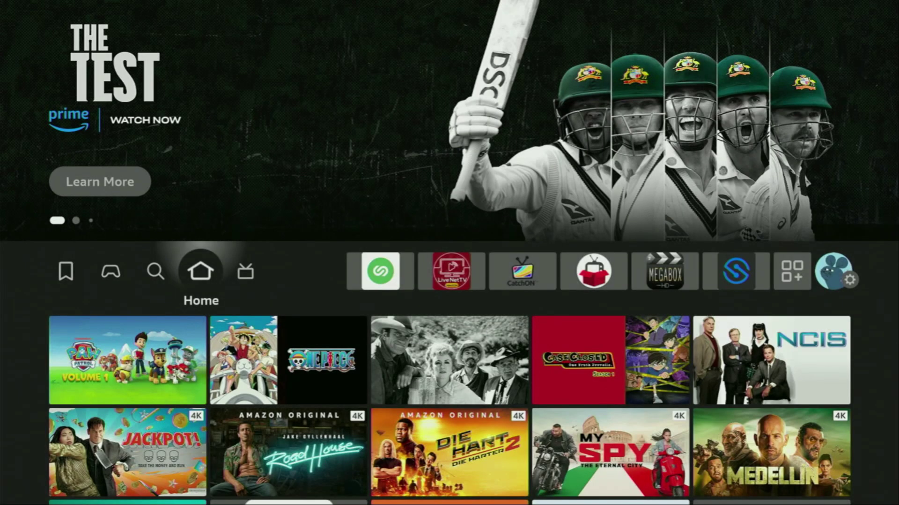
Step: On the Find page, search 'Do' with the on-screen keyboard and choose the Downloader suggestion
key(Left)
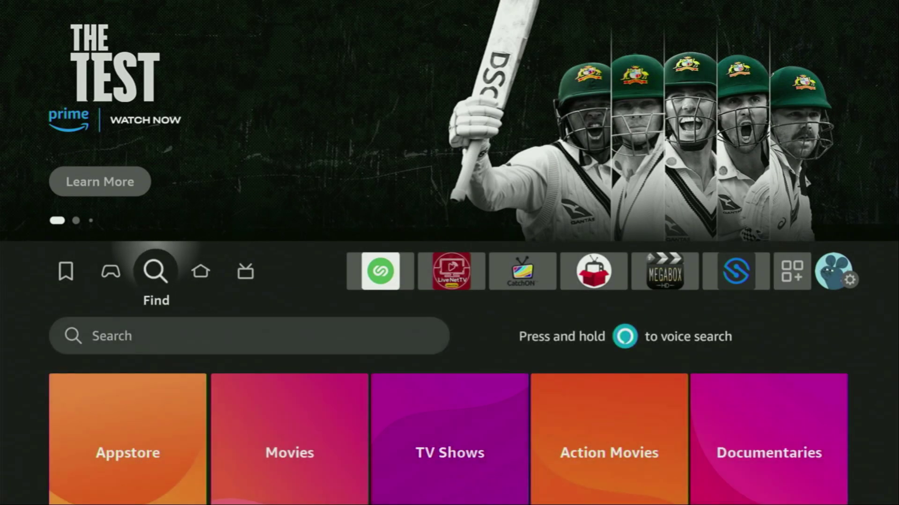
key(Down)
key(Return)
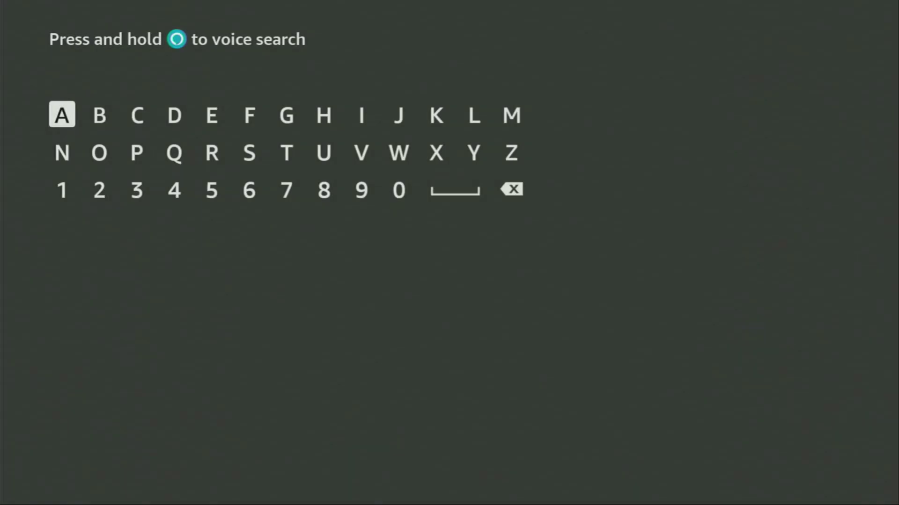
key(Right)
key(Right)
key(Right)
key(Return)
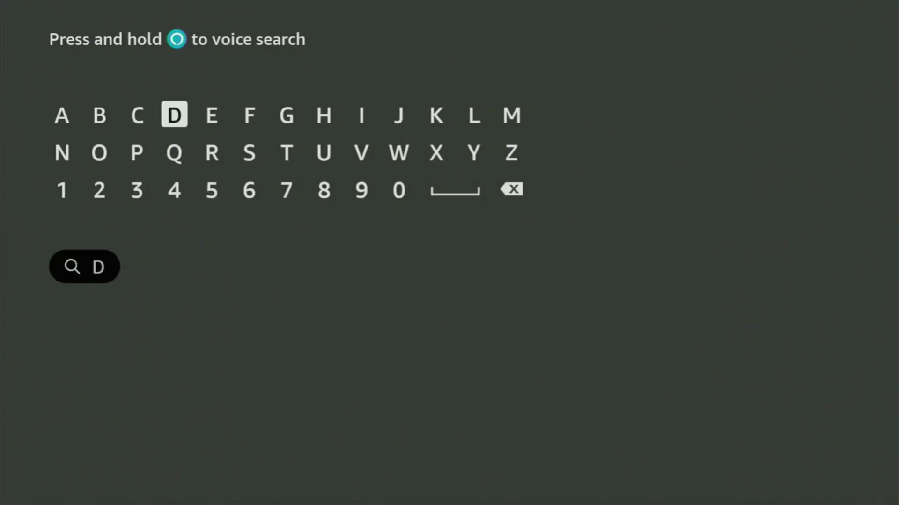
key(Down)
key(Left)
key(Left)
key(Return)
key(Down)
key(Down)
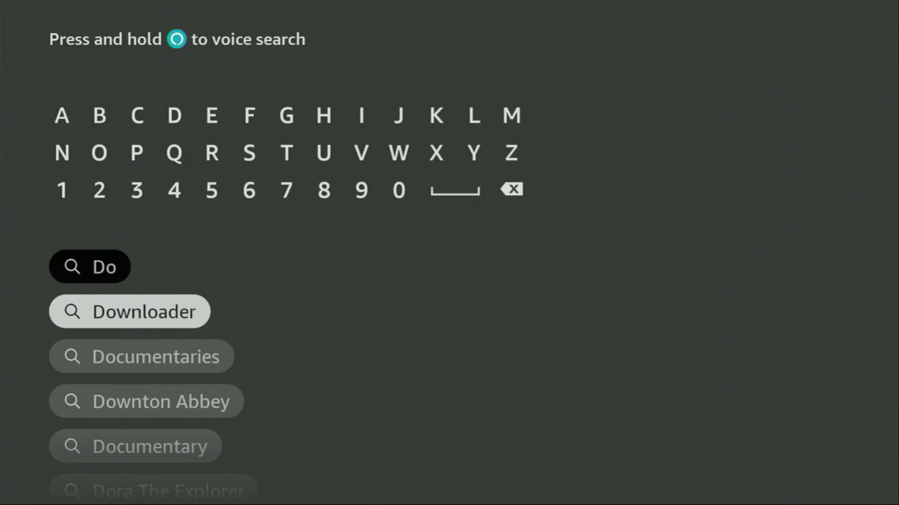
key(Return)
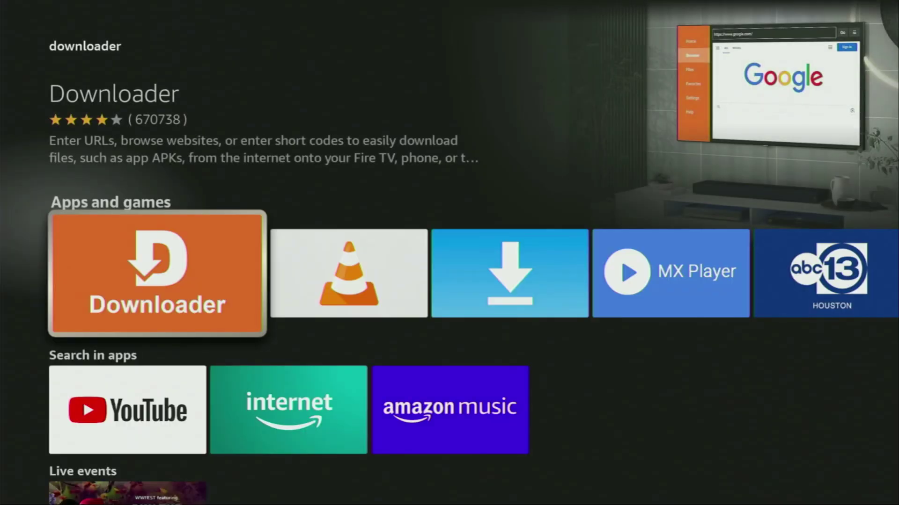
Step: Browse the app results from Downloader to abc13 Houston, then go back to Home
key(Right)
key(Left)
key(Right)
key(Right)
key(Right)
key(Right)
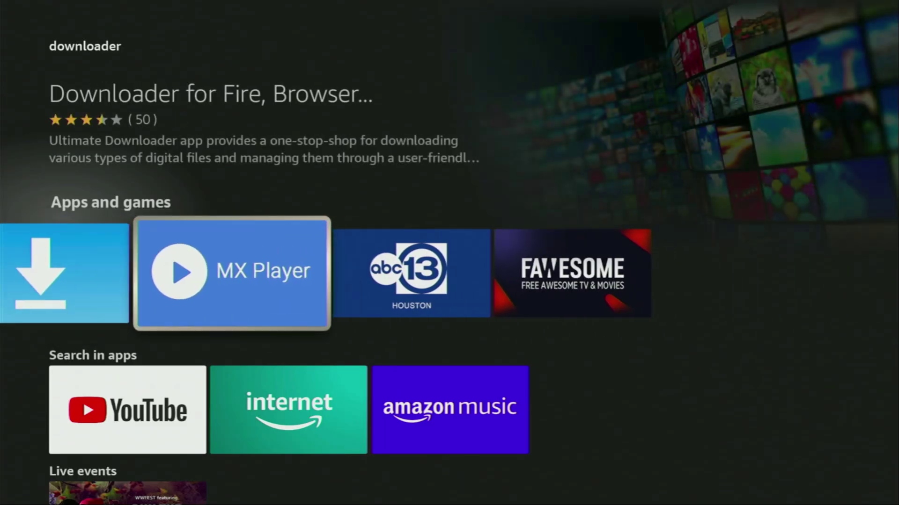
key(Right)
key(Left)
key(Left)
key(Left)
key(Left)
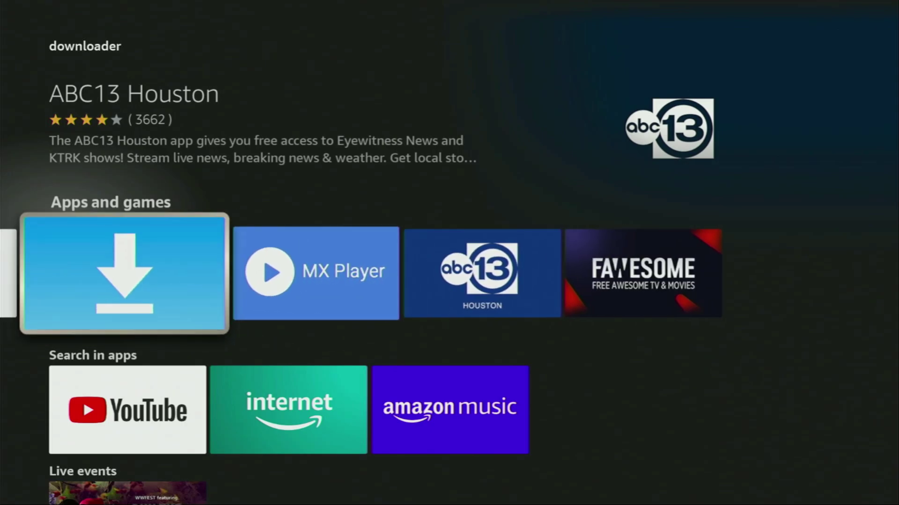
key(Left)
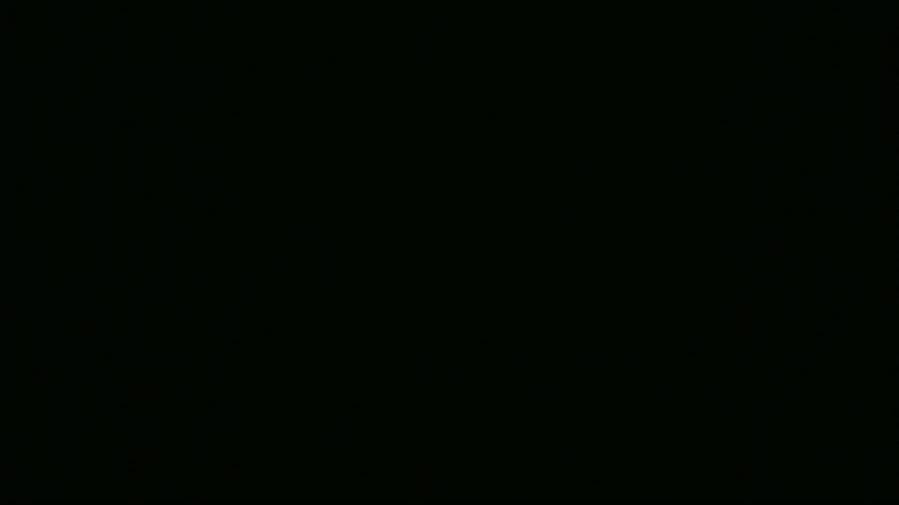
key(Right)
key(Right)
key(Right)
key(Right)
key(Right)
key(Right)
key(Right)
key(Right)
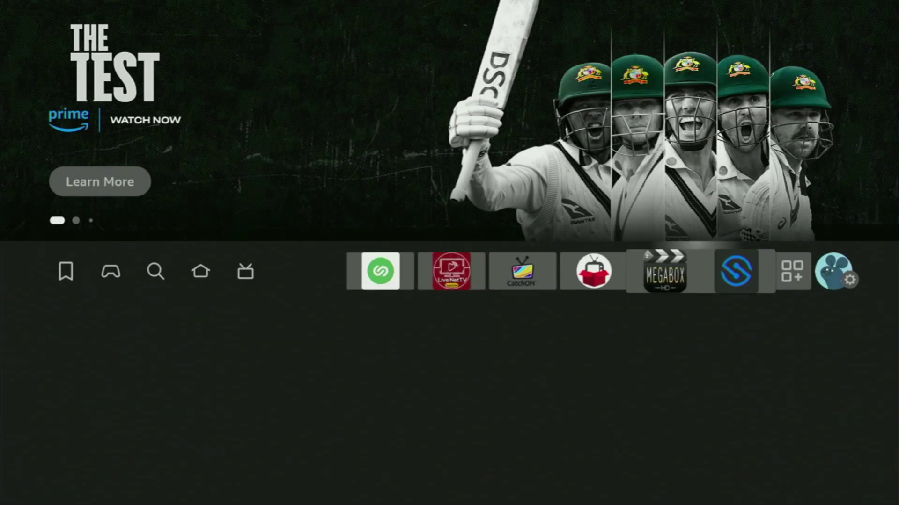
Step: Go to the Settings gear and select the My Fire TV tile
key(Right)
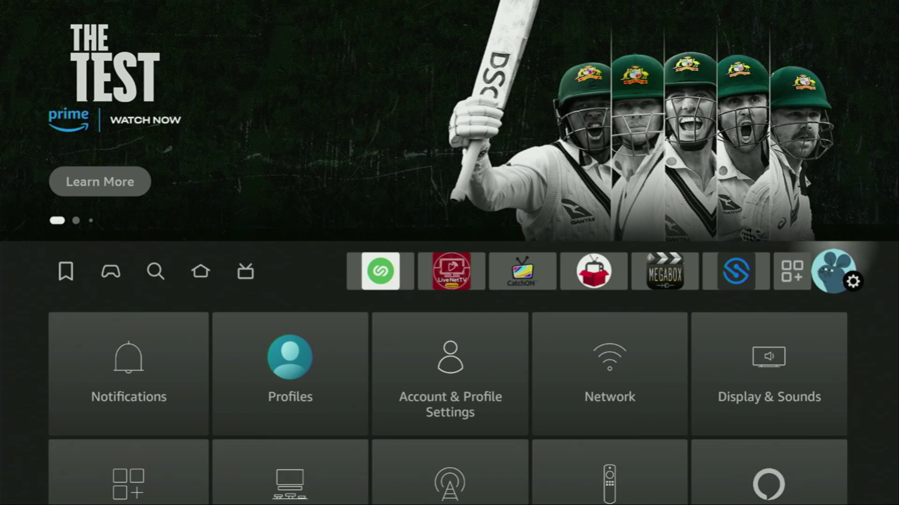
key(Down)
key(Down)
key(Down)
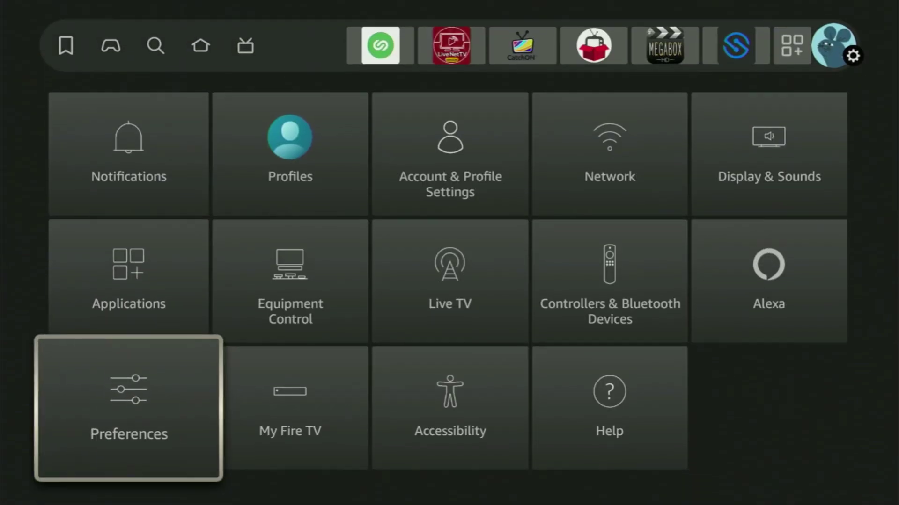
key(Right)
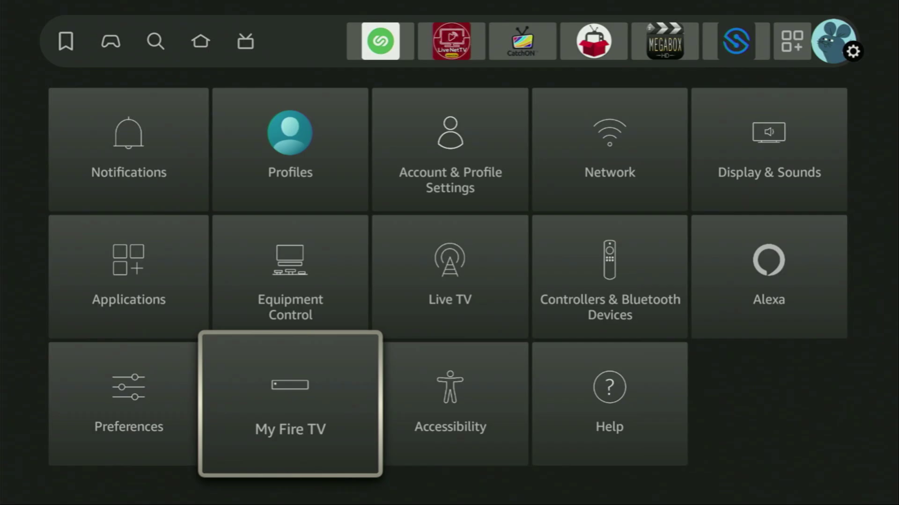
key(Return)
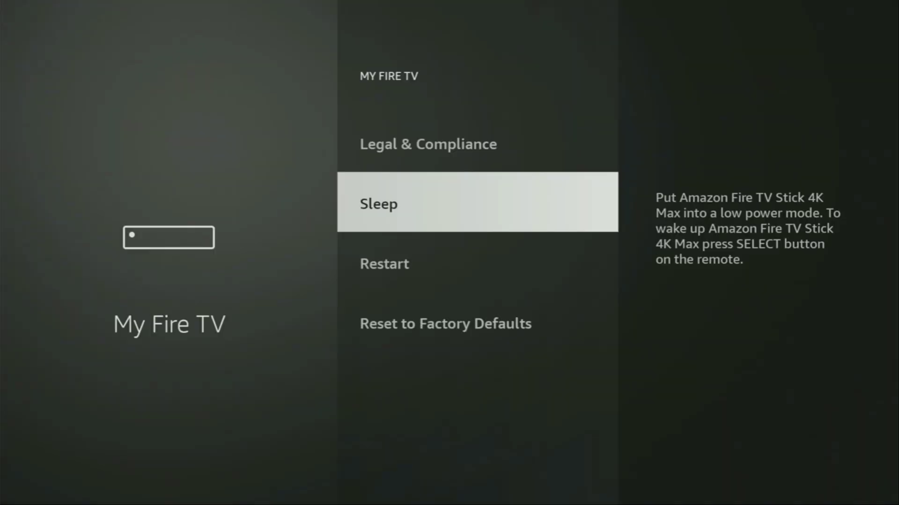
Step: Scroll past Developer options, Legal & Compliance and Sleep, then select About
key(Up)
key(Up)
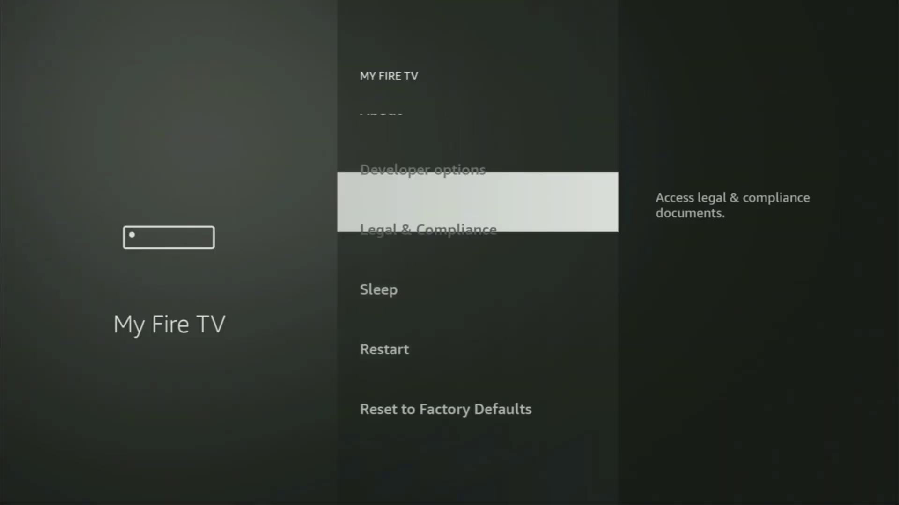
key(Up)
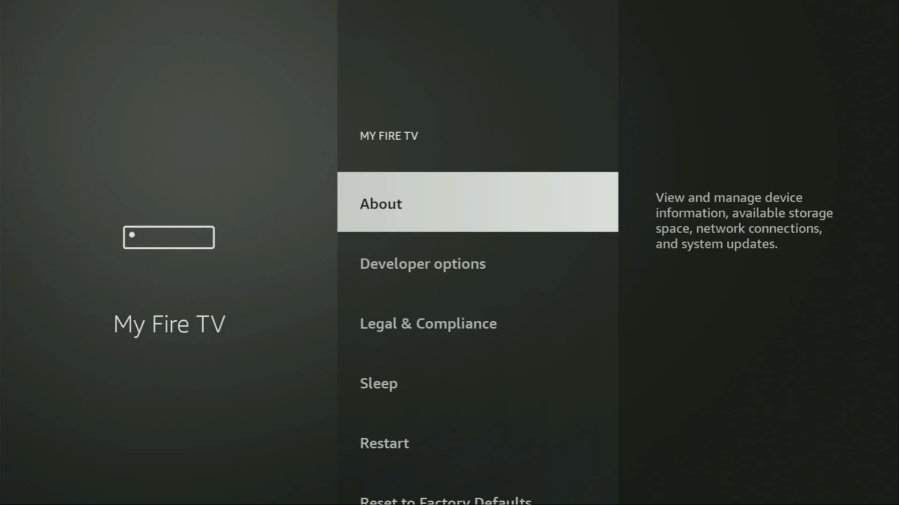
key(Down)
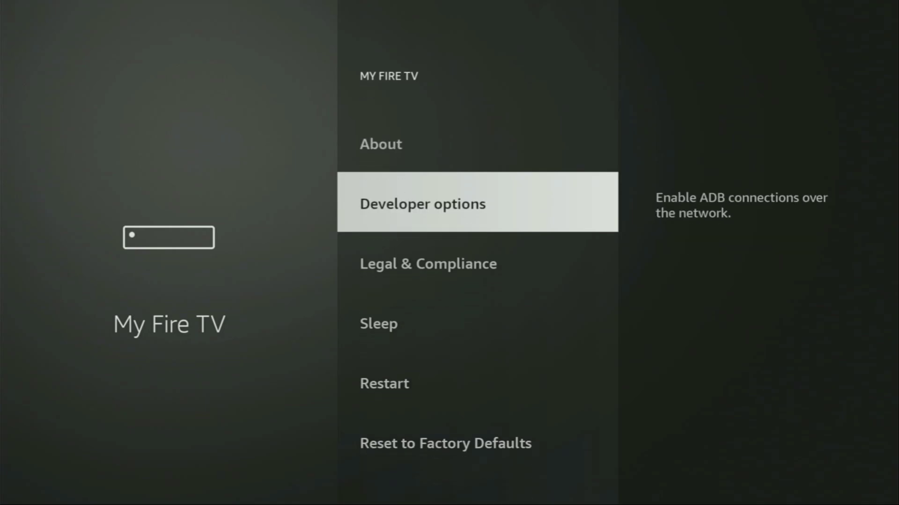
key(Down)
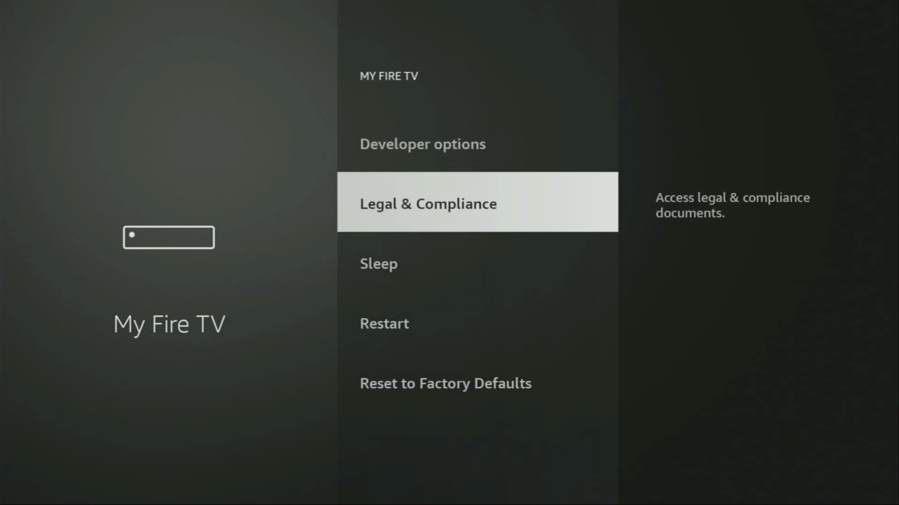
key(Down)
key(Down)
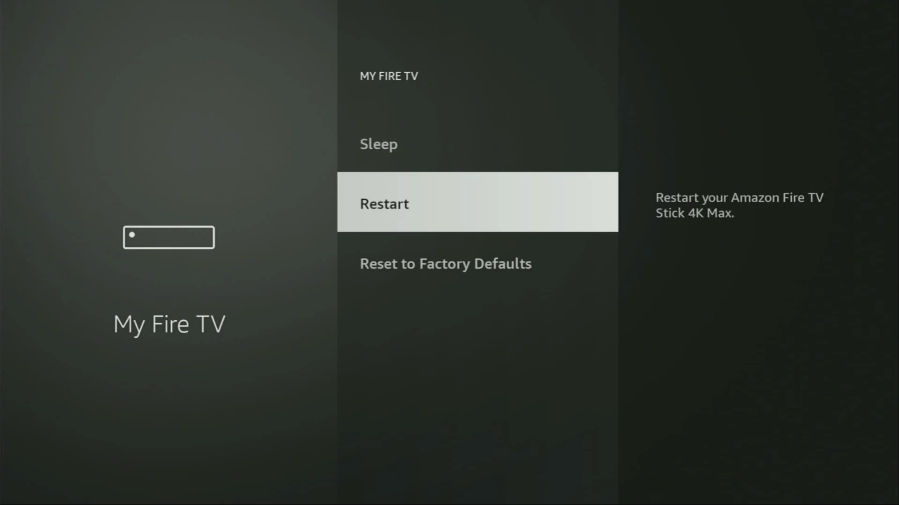
key(Up)
key(Up)
key(Up)
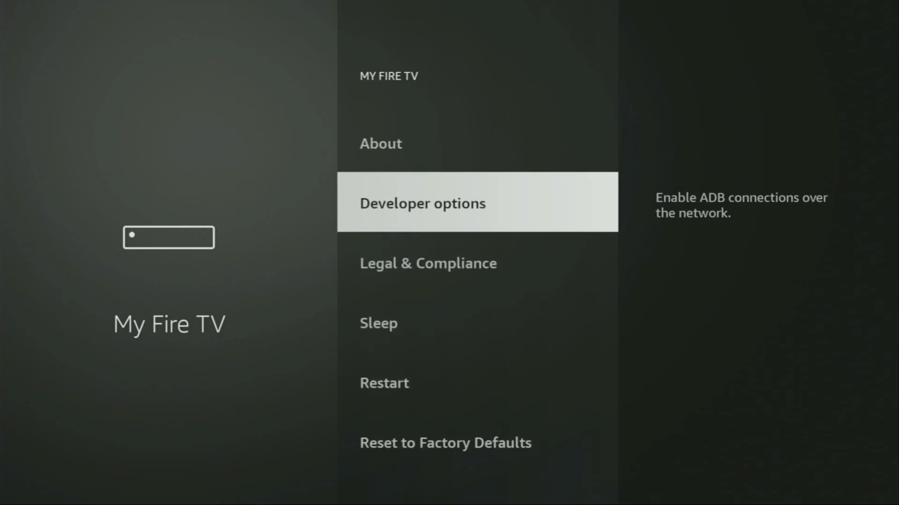
key(Up)
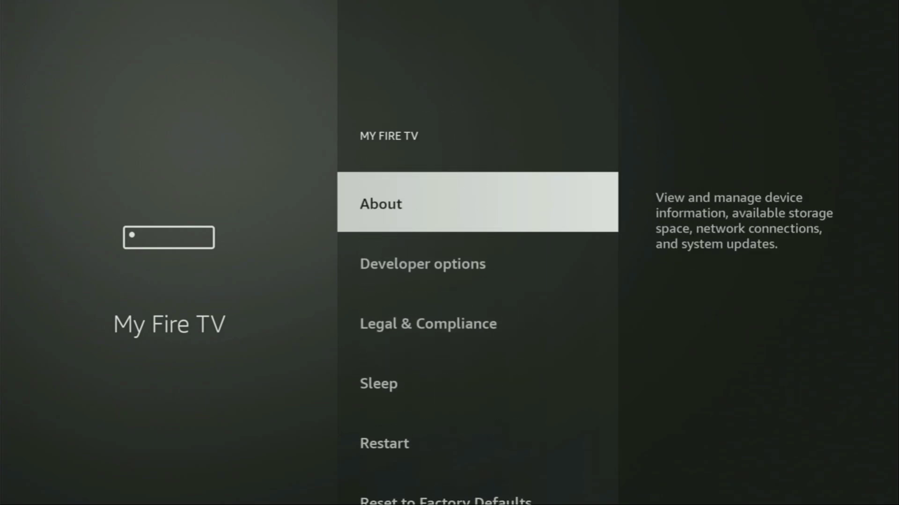
key(Down)
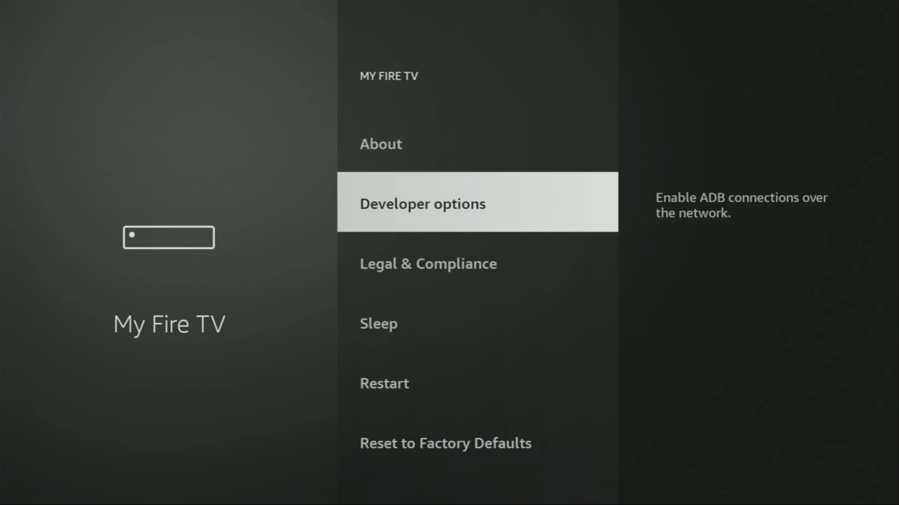
key(Up)
key(Return)
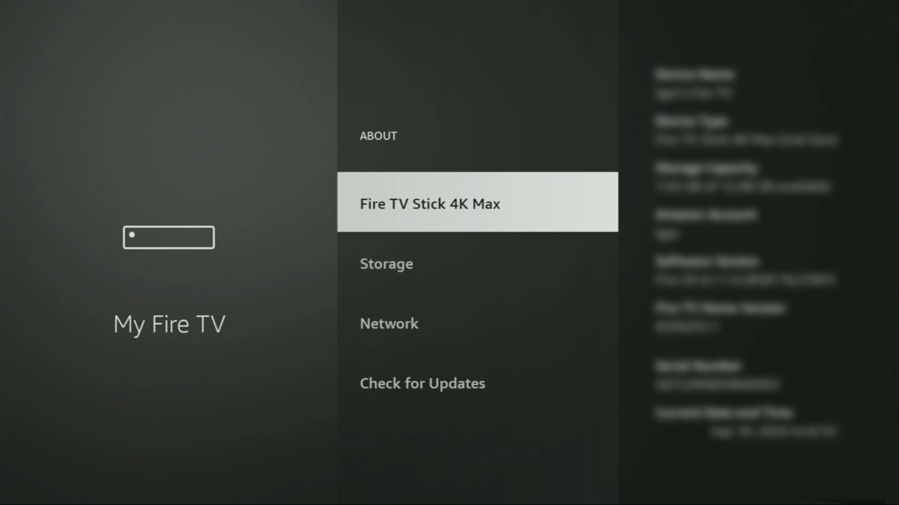
Step: Select Fire TV Stick 4K Max to confirm developer mode, then move back to Developer options
key(Return)
key(Return)
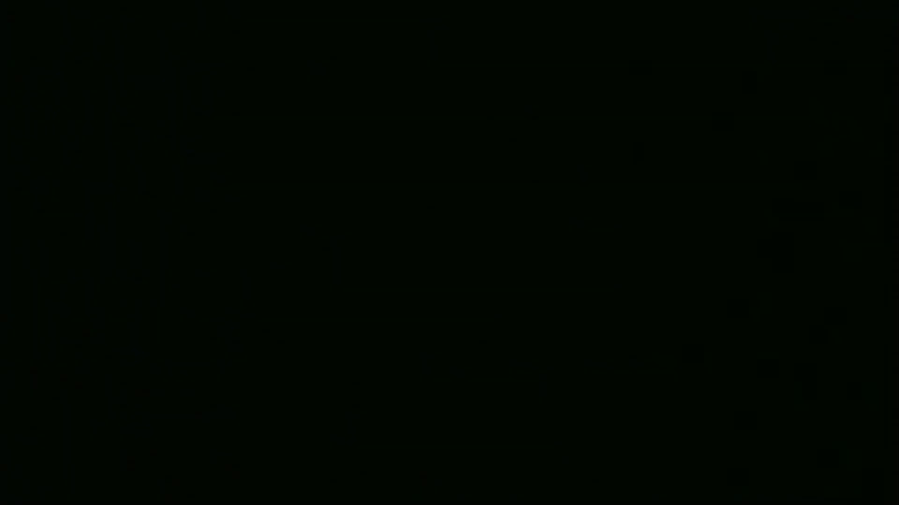
key(Down)
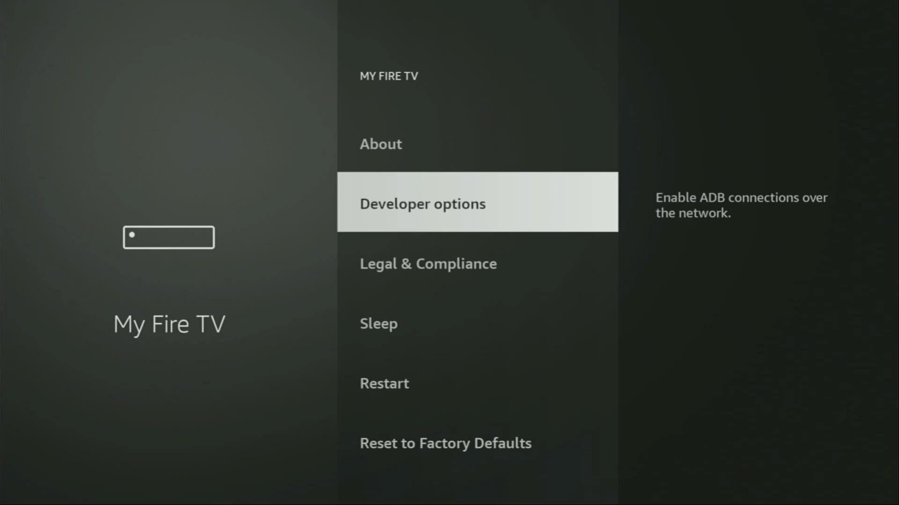
Step: Confirm ADB debugging is on and switch Downloader to ON under Install unknown apps
key(Return)
key(Return)
key(Return)
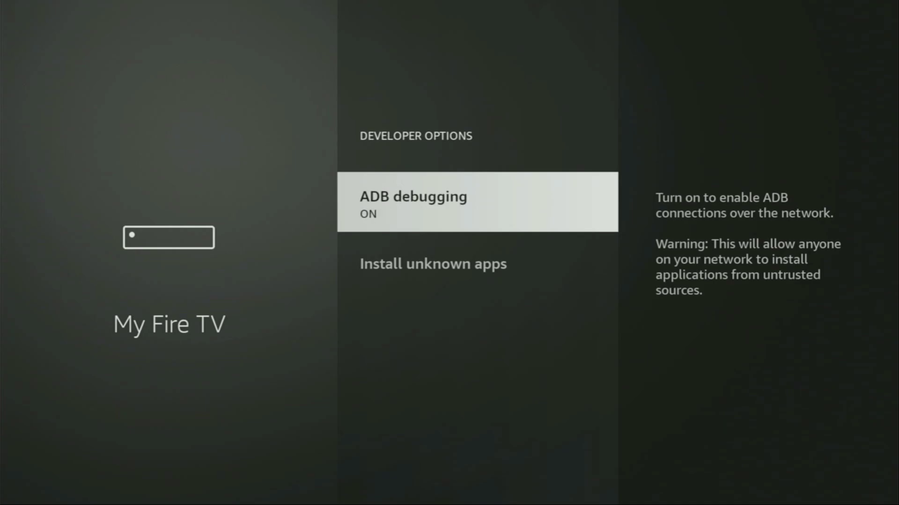
key(Down)
key(Return)
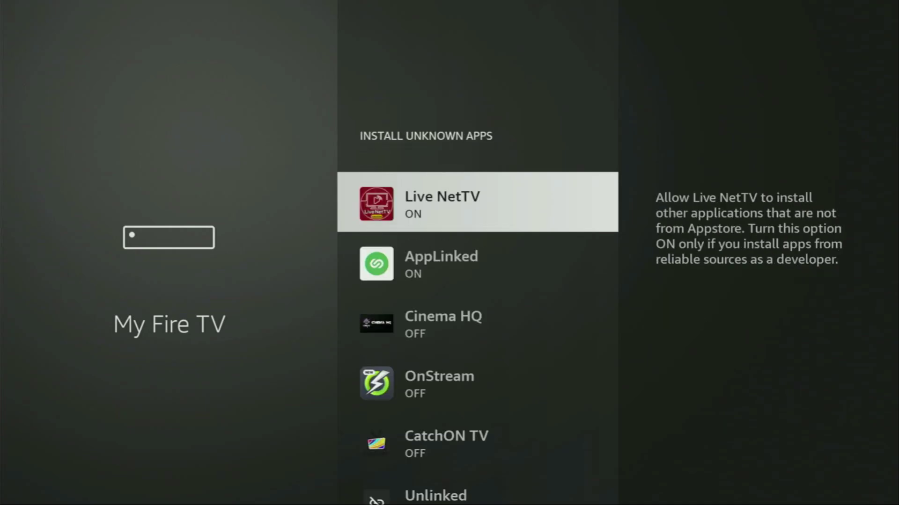
key(Down)
key(Down)
key(Down)
key(Down)
key(Down)
key(Down)
key(Down)
key(Down)
key(Return)
key(Return)
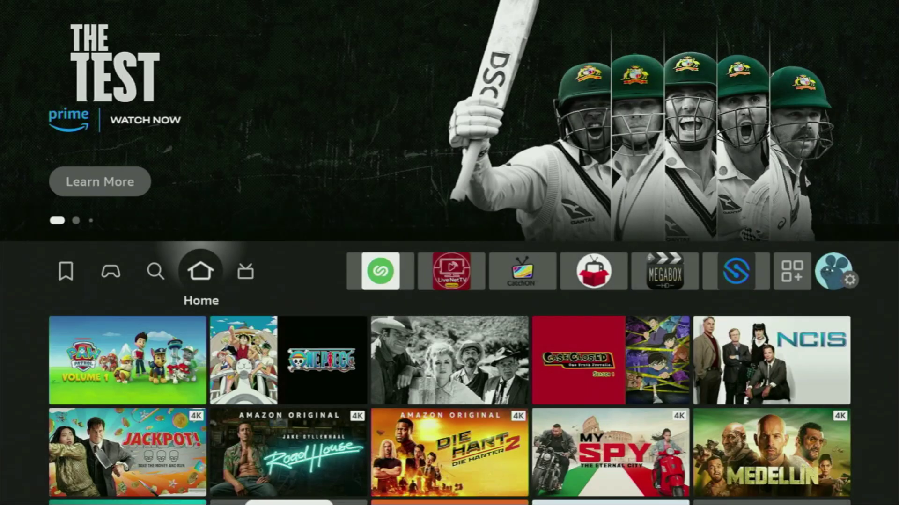
Step: Launch NordVPN from Your Apps & Channels
key(Right)
key(Right)
key(Right)
key(Right)
key(Right)
key(Right)
key(Right)
key(Right)
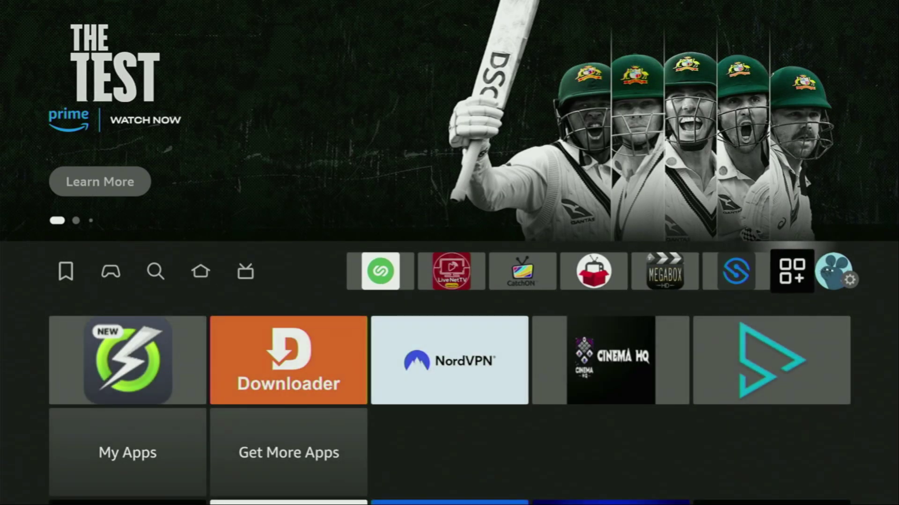
key(Return)
key(Down)
key(Right)
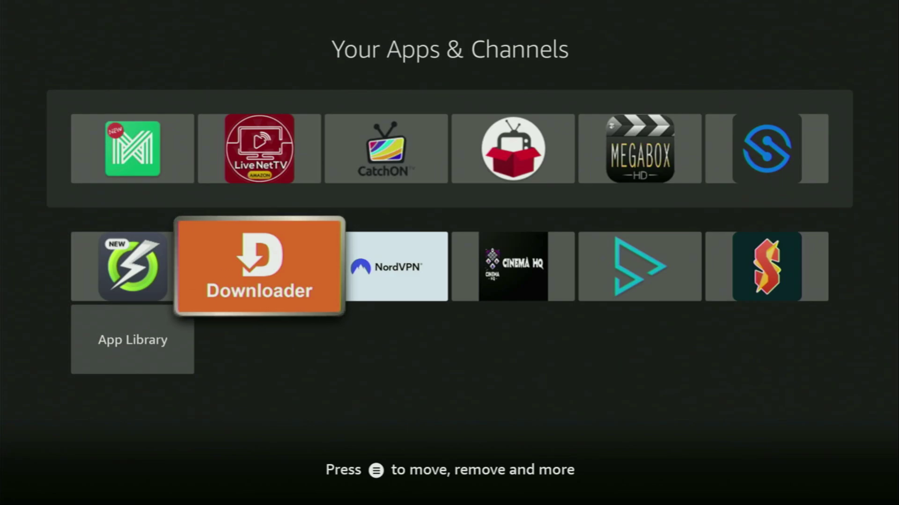
key(Right)
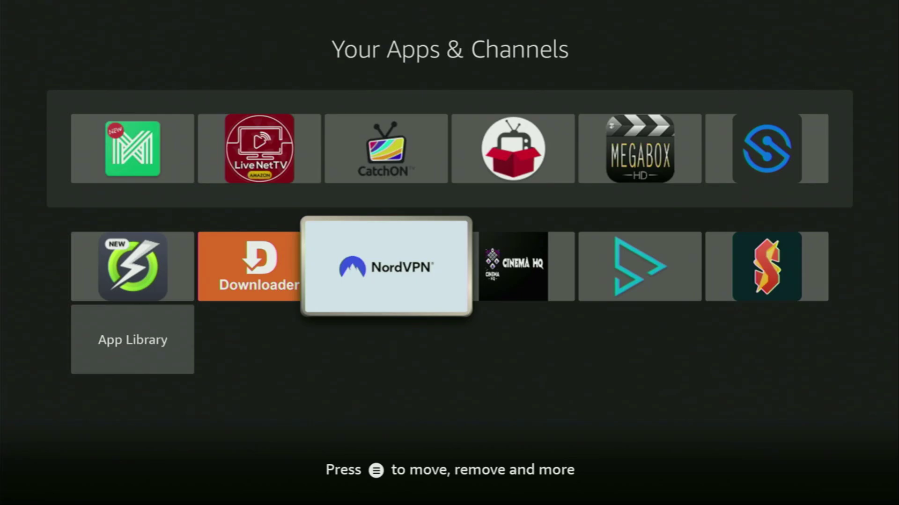
key(Return)
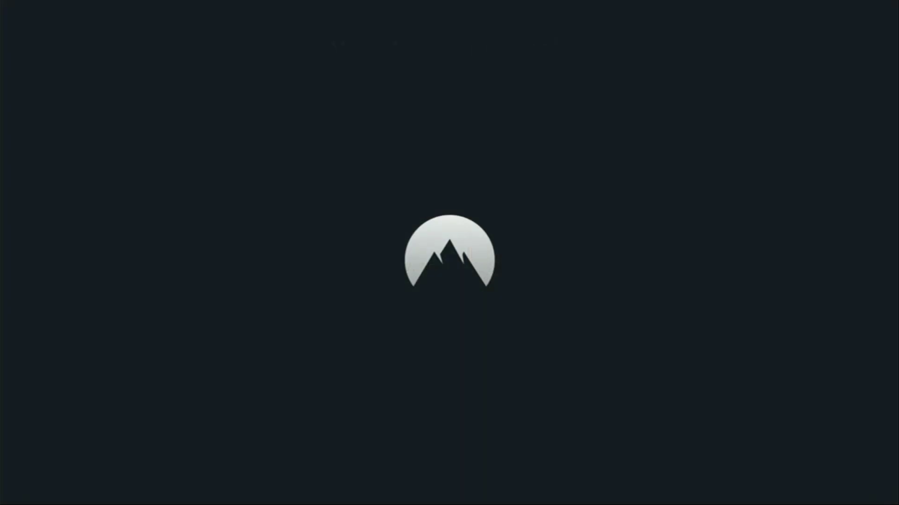
Step: Browse NordVPN's servers and home page, then open the full country list
key(Down)
key(Down)
key(Down)
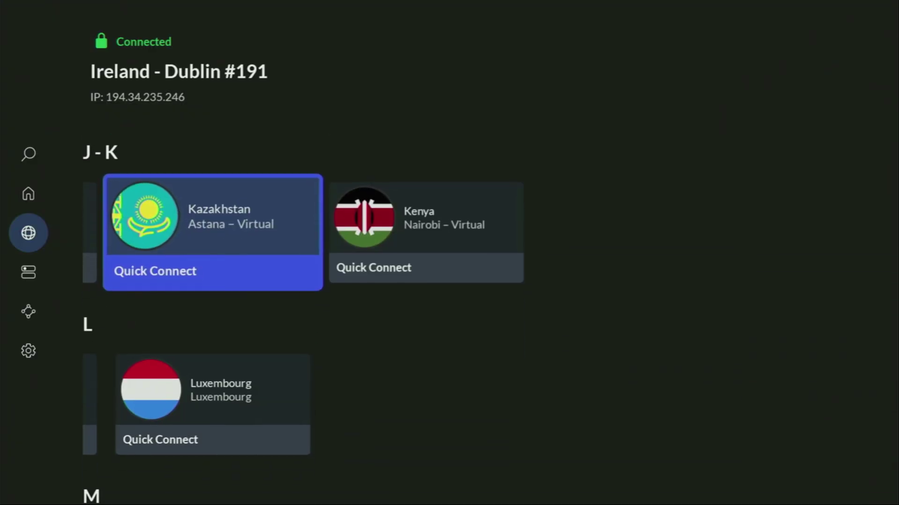
key(Down)
key(Down)
key(Down)
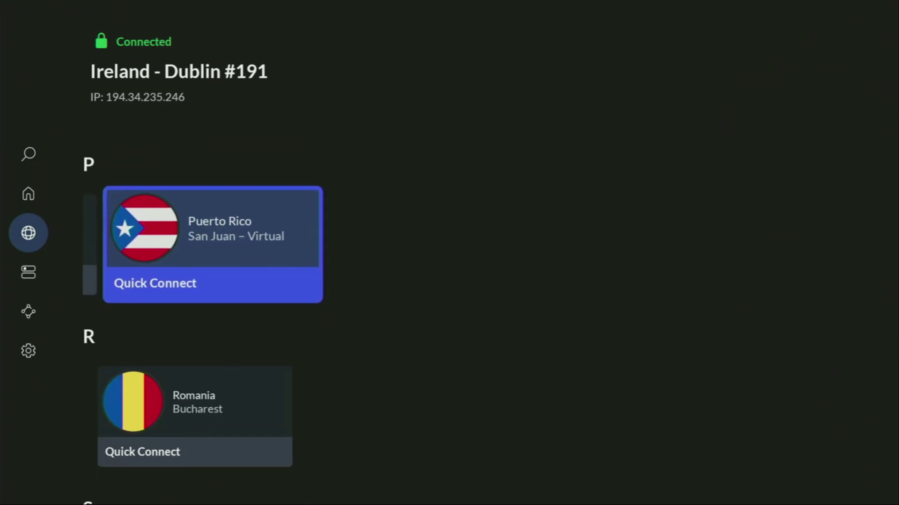
key(Left)
key(Up)
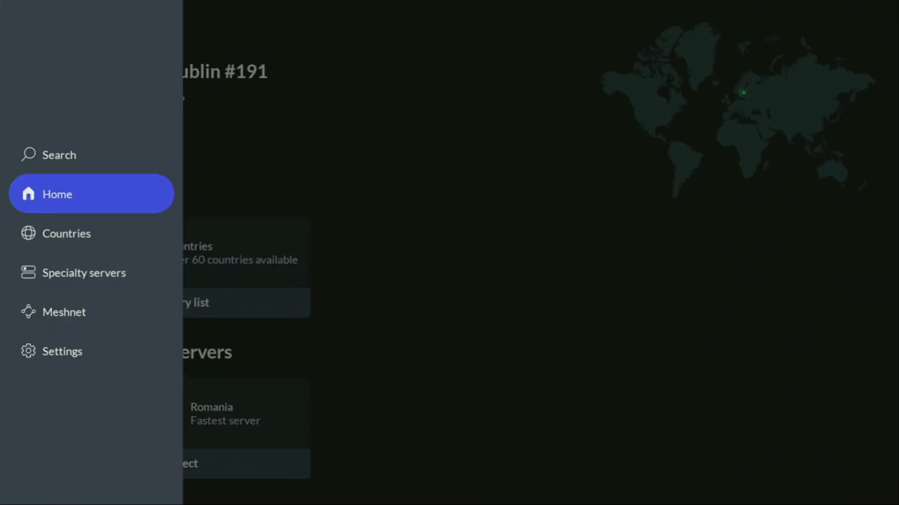
key(Right)
key(Down)
key(Left)
key(Left)
key(Left)
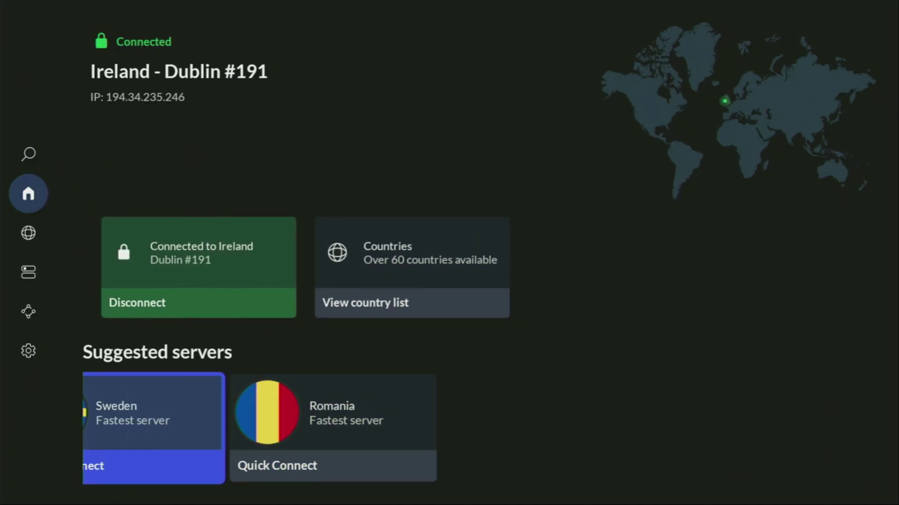
key(Up)
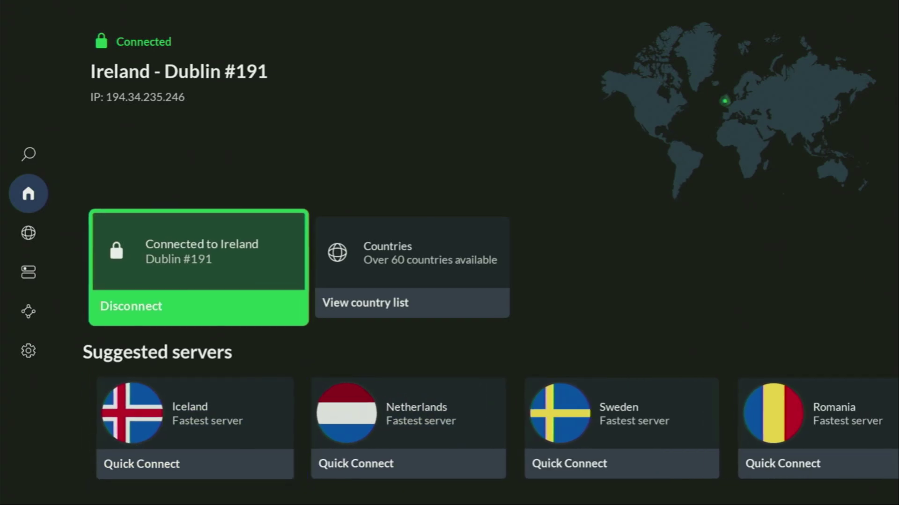
key(Right)
key(Return)
Step: Scroll the country list down to France and quick-connect to it
key(Down)
key(Down)
key(Down)
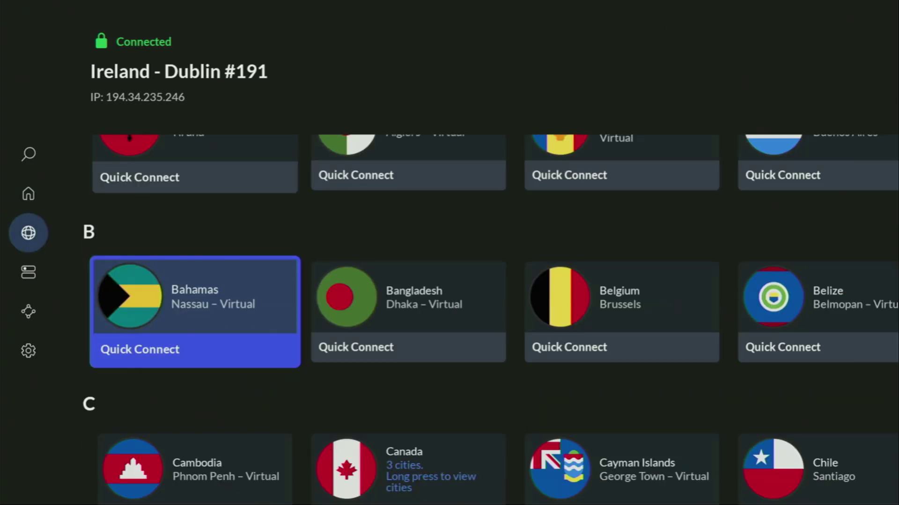
key(Right)
key(Right)
key(Right)
key(Right)
key(Down)
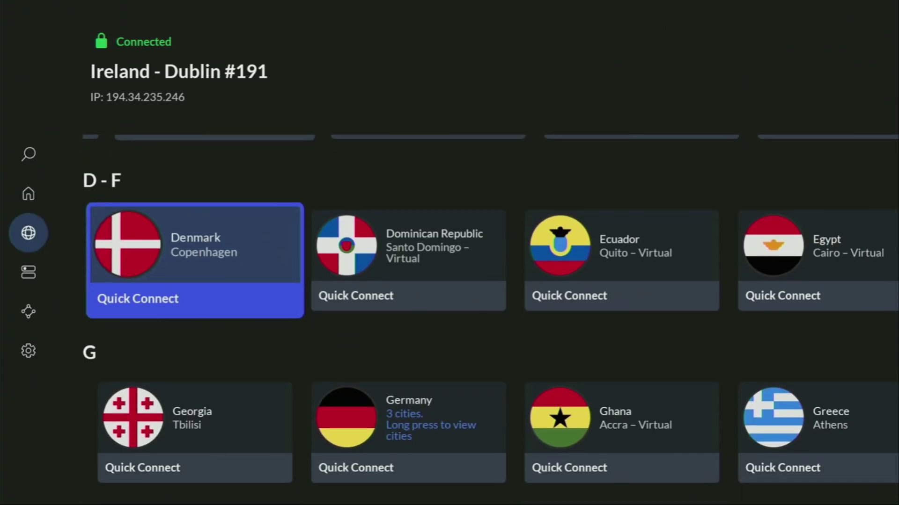
key(Right)
key(Right)
key(Right)
key(Right)
key(Right)
key(Right)
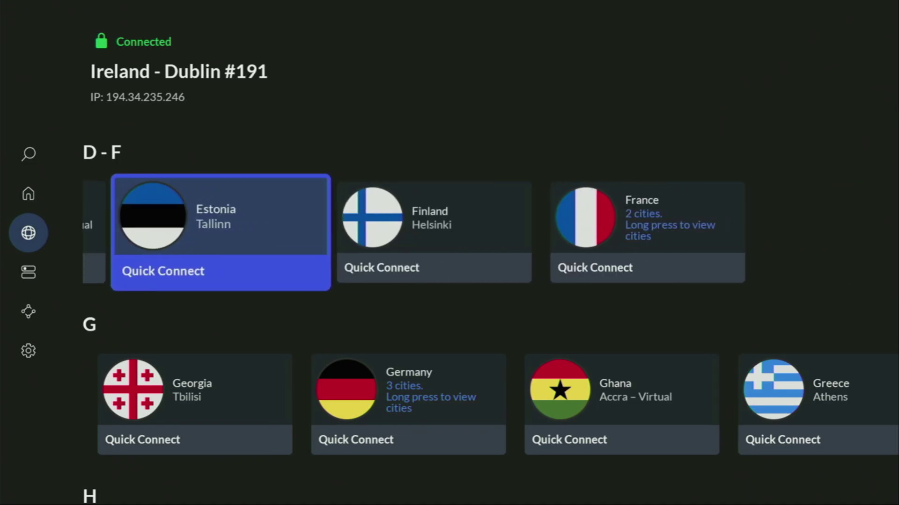
key(Down)
key(Right)
key(Right)
key(Right)
key(Right)
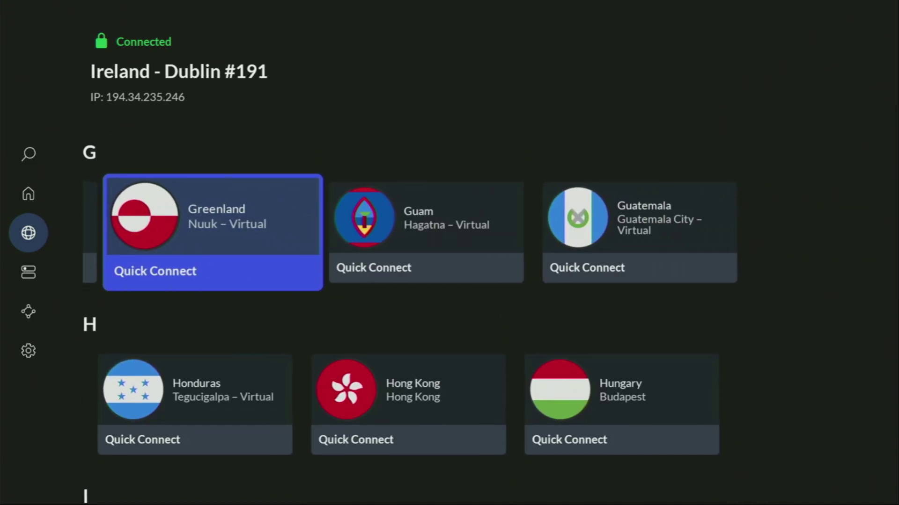
key(Right)
key(Up)
key(Right)
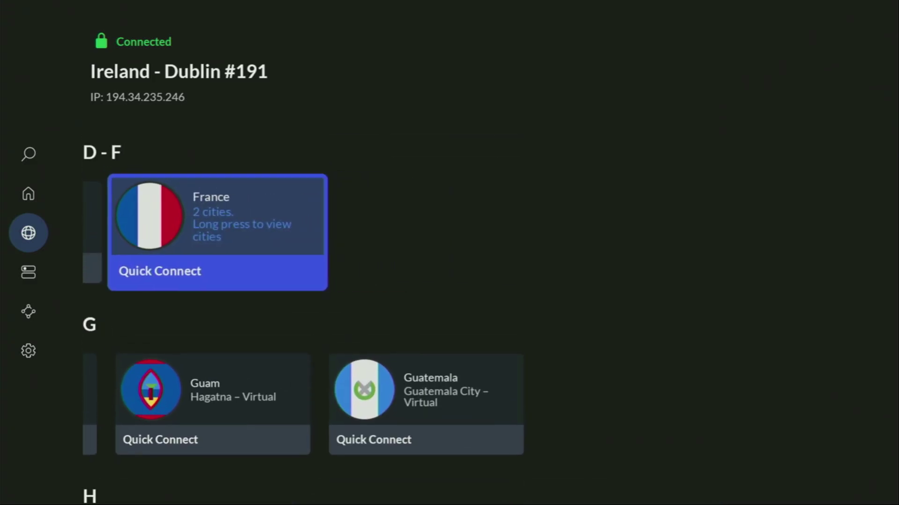
key(Return)
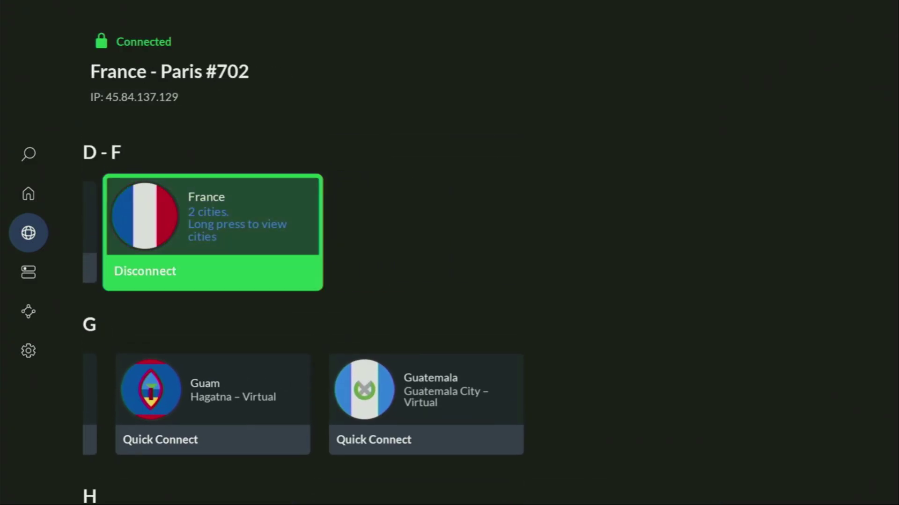
key(Up)
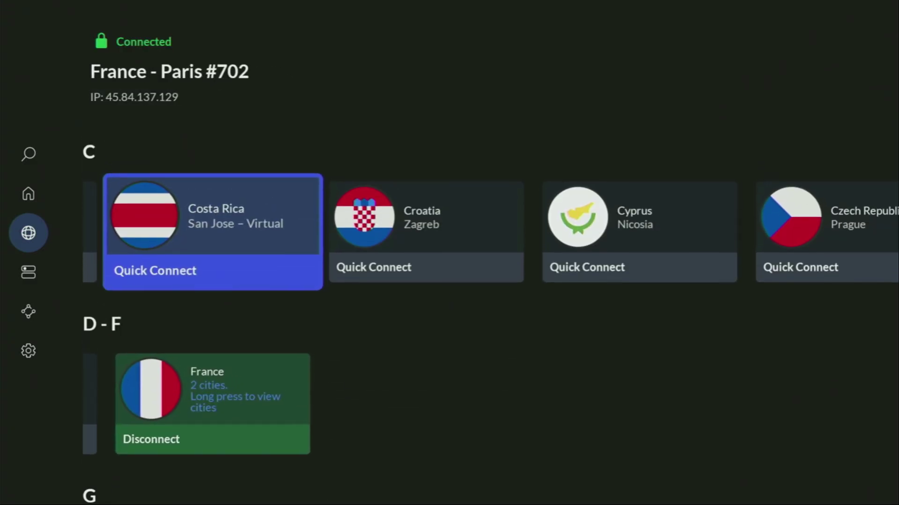
key(Down)
key(Down)
key(Down)
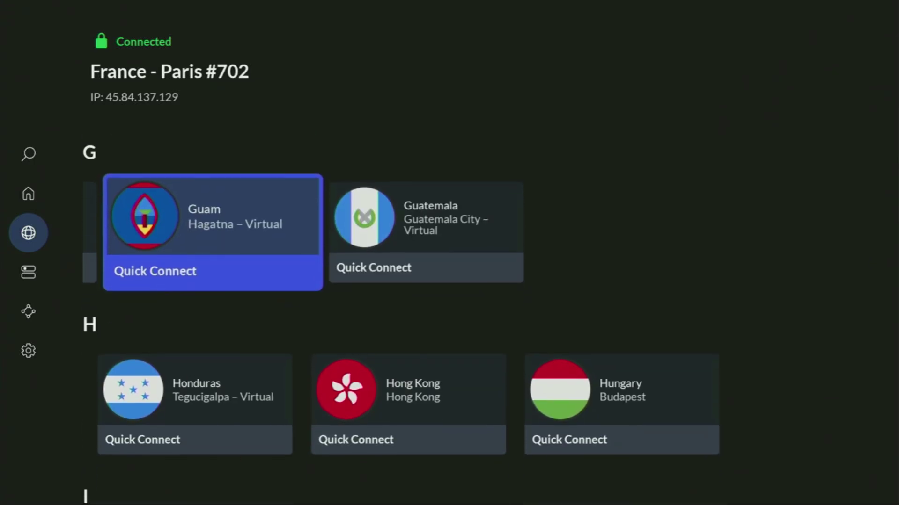
key(Down)
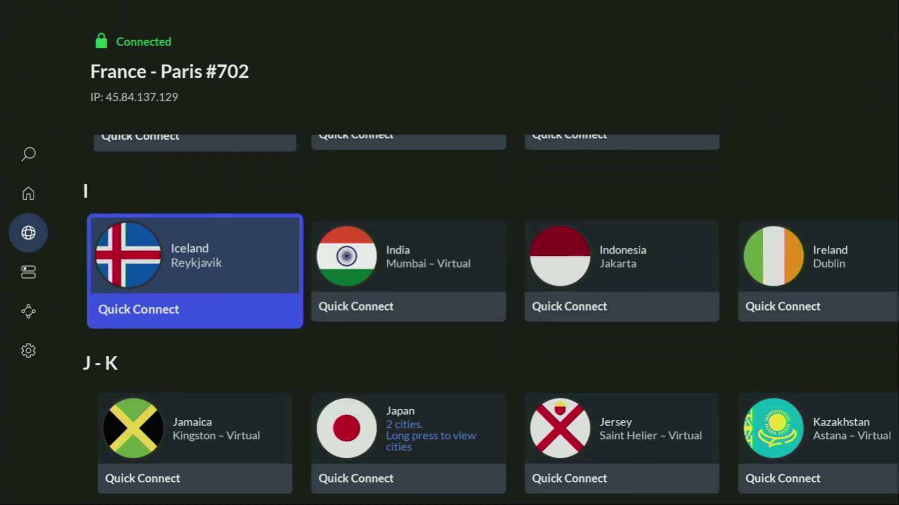
key(Up)
key(Up)
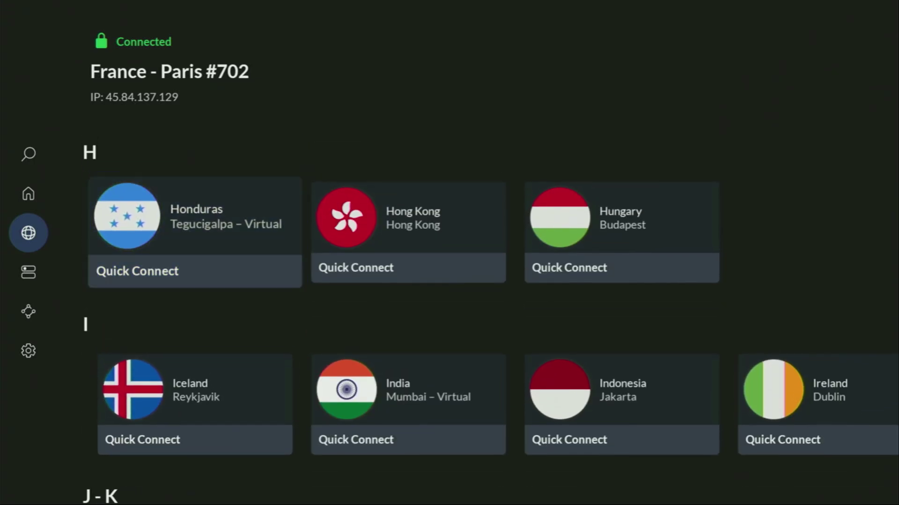
key(Left)
key(Up)
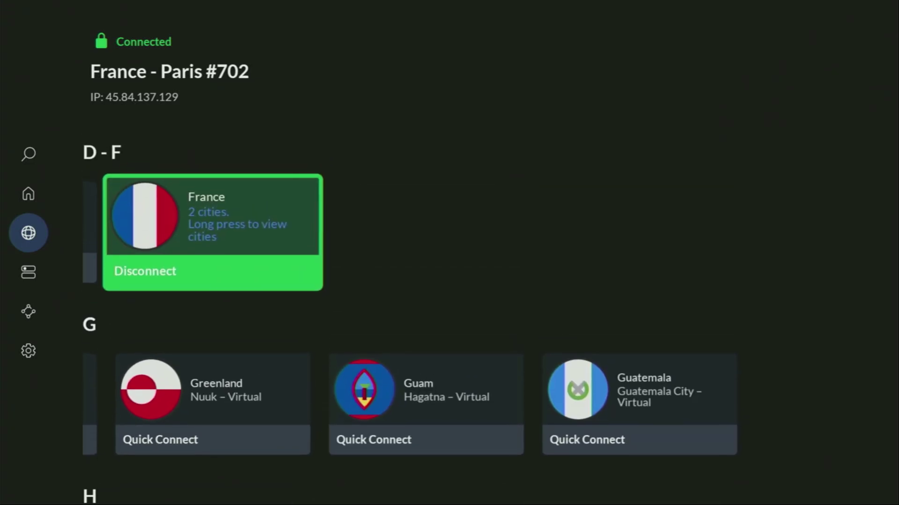
key(Left)
key(Up)
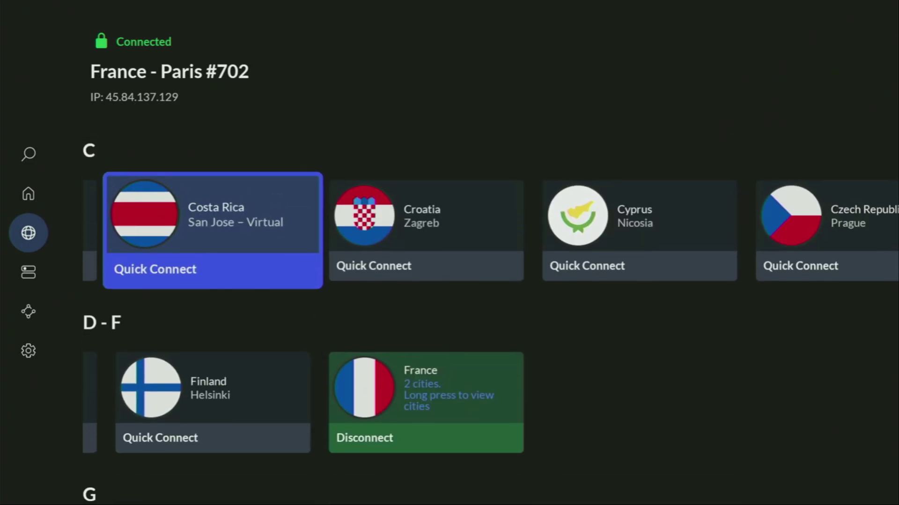
key(Up)
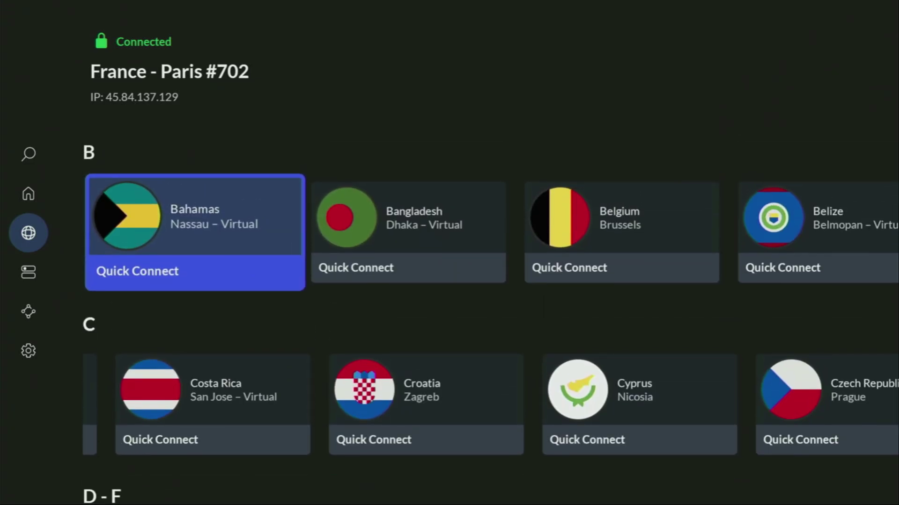
key(Down)
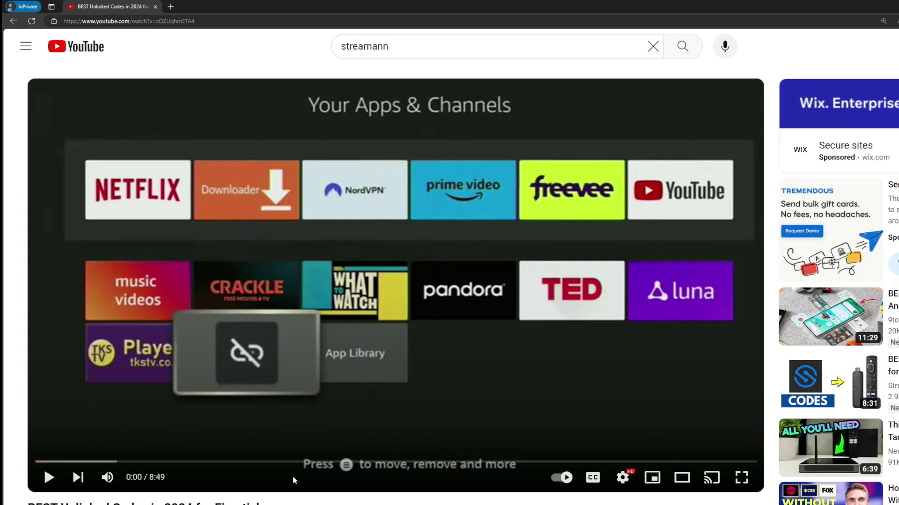
Step: Expand the video's '...more' description and follow the pinned topvpnoffer.com link
scroll(323, 407, down, 6)
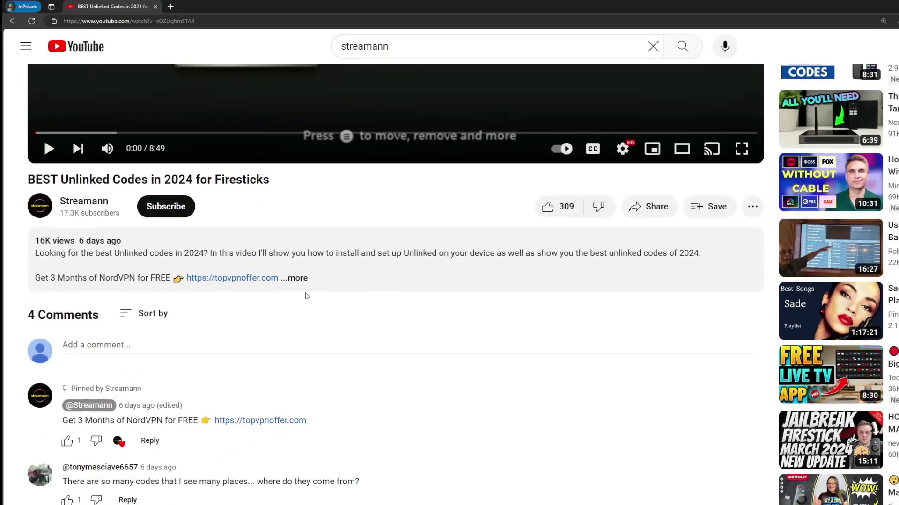
click(300, 297)
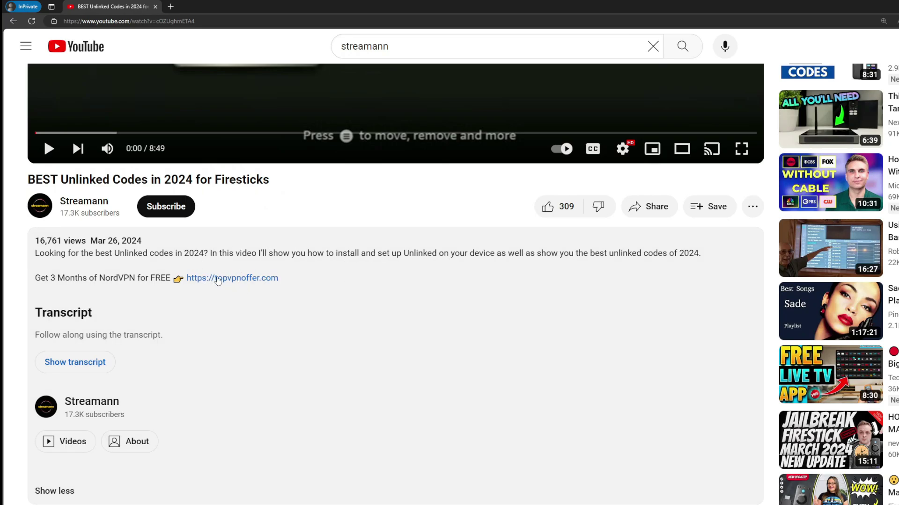
scroll(218, 281, down, 5)
drag(323, 388, 221, 389)
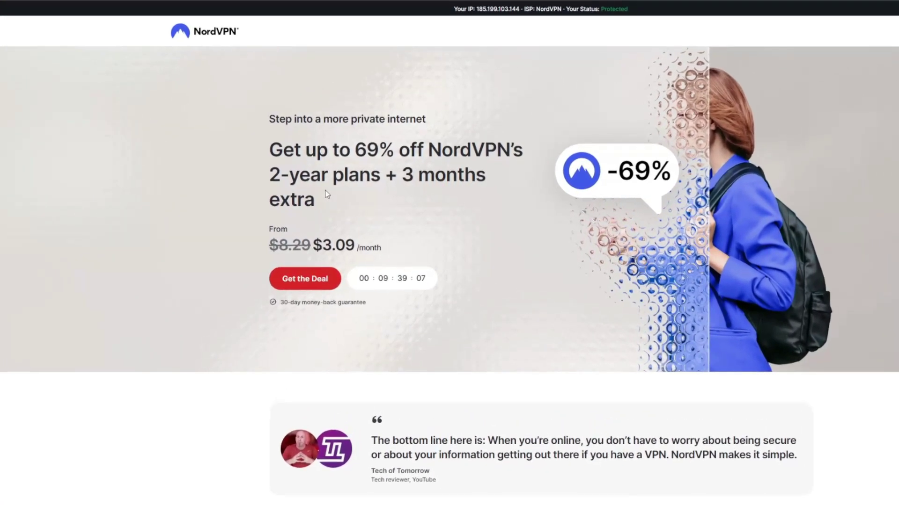
Step: Highlight '3 months extra' in the NordVPN offer headline
drag(399, 178, 498, 196)
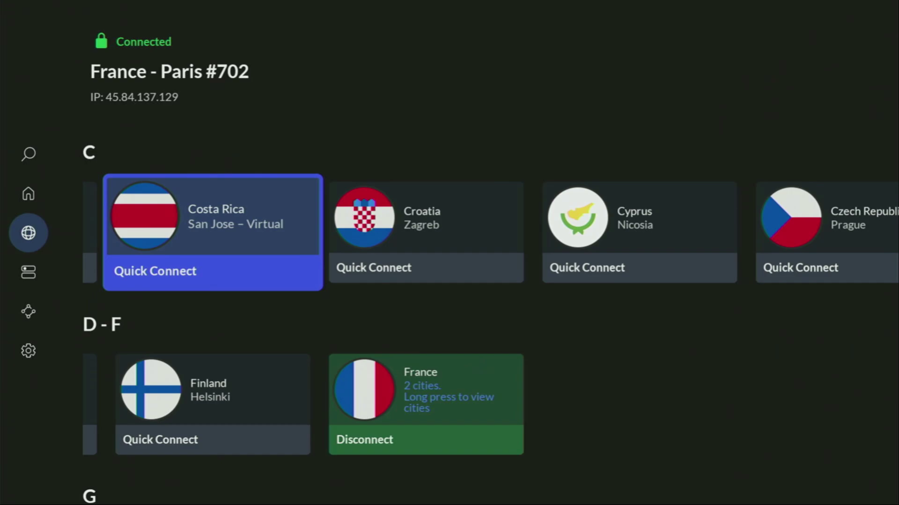
Step: From the home screen, open Your Apps & Channels and launch Downloader
key(Home)
key(Right)
key(Right)
key(Right)
key(Right)
key(Right)
key(Right)
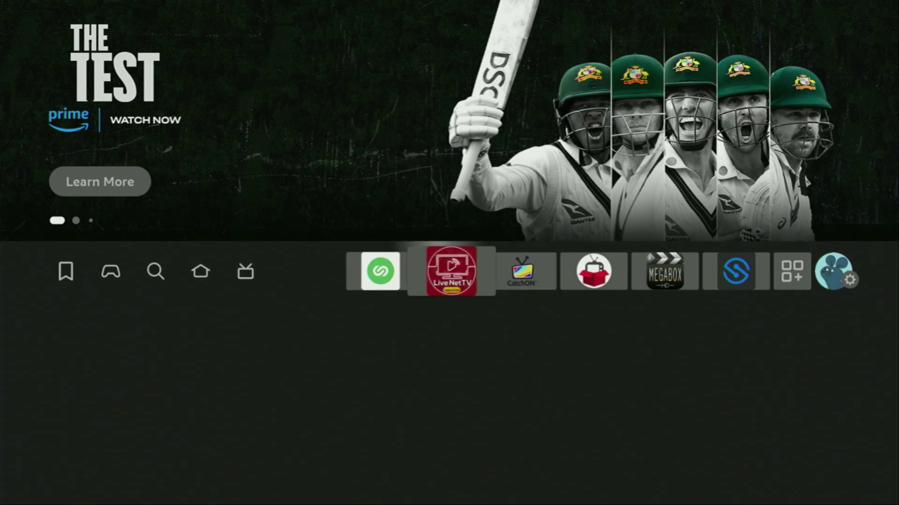
key(Right)
key(Right)
key(Return)
key(Down)
key(Right)
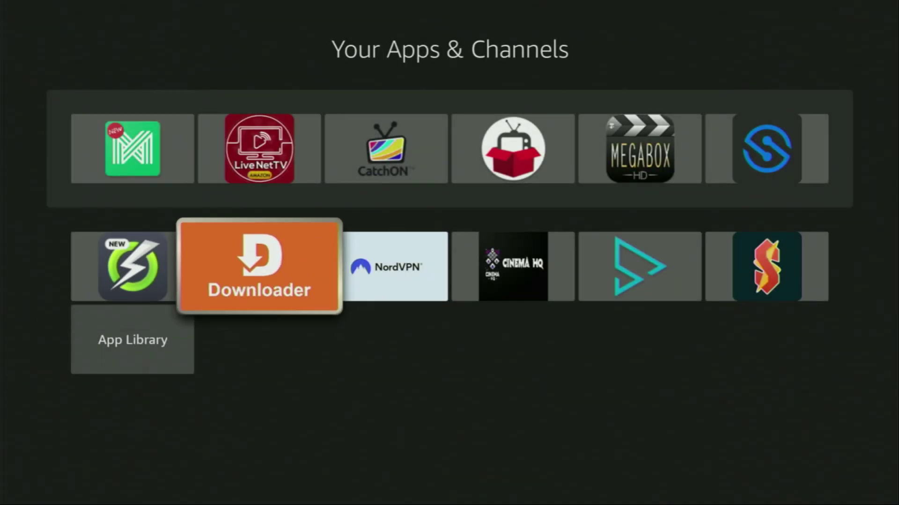
key(Return)
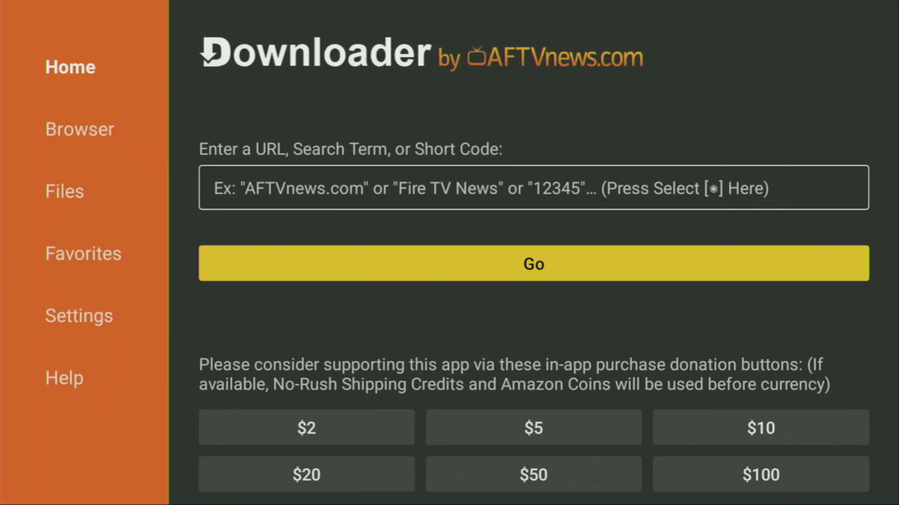
Step: Activate the URL field on Downloader's Home section to bring up the keyboard
key(Left)
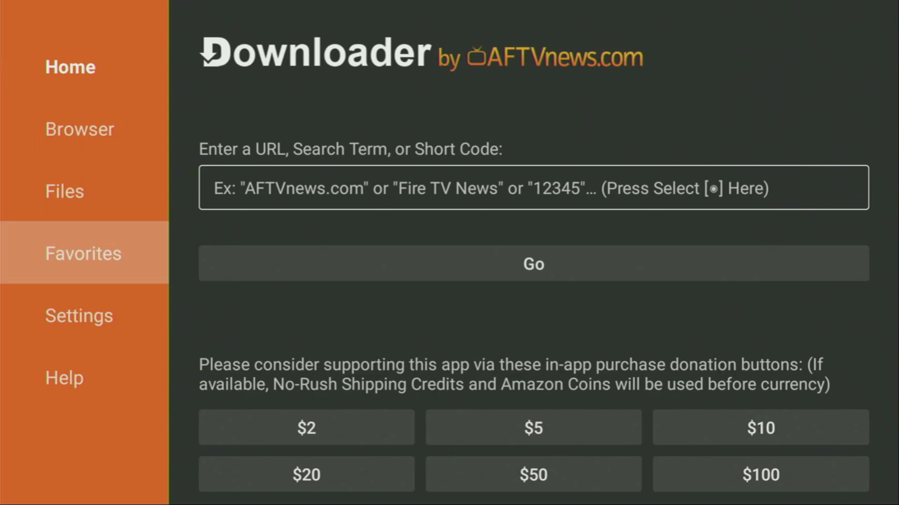
key(Up)
key(Up)
key(Up)
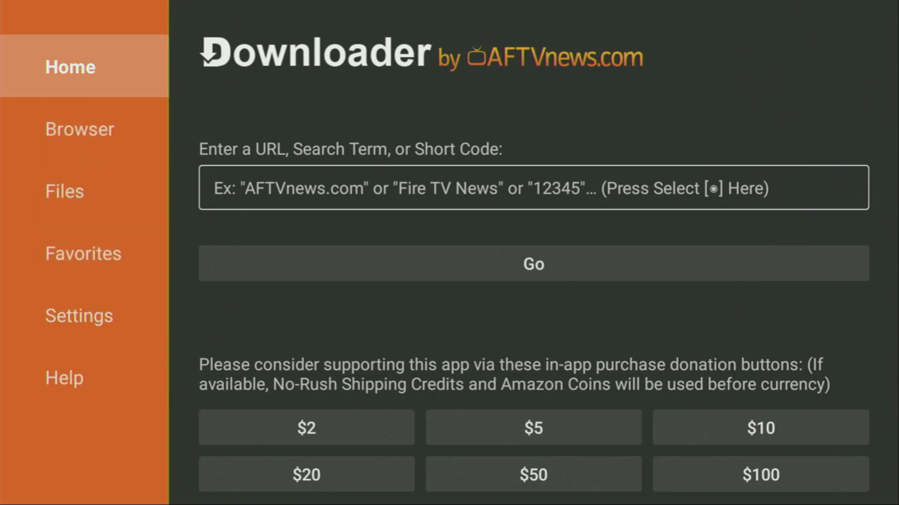
key(Down)
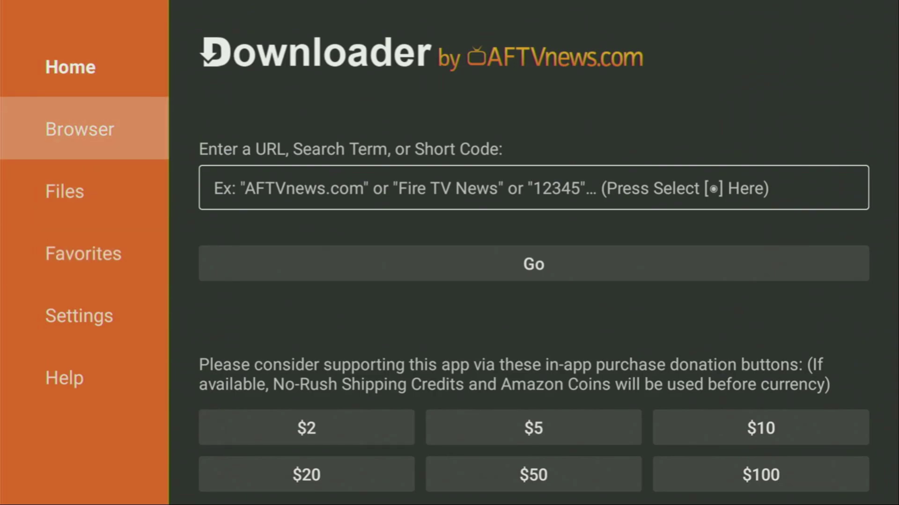
key(Up)
key(Right)
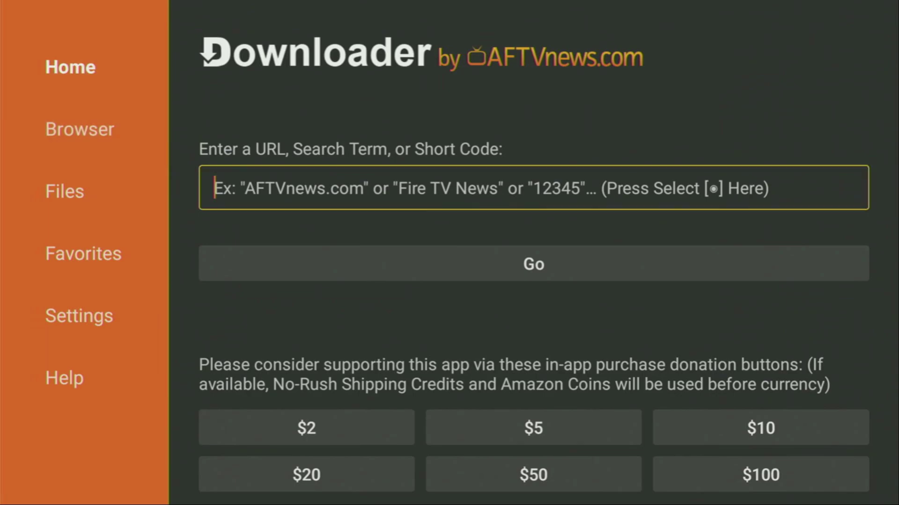
key(Return)
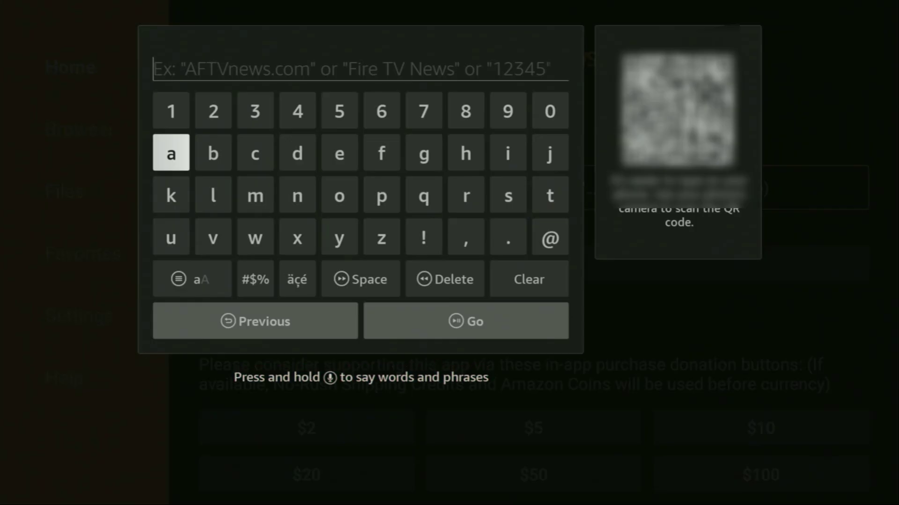
Step: Enter 'blinkstreamz.com' in the address field using the on-screen keyboard
key(Right)
key(Return)
key(Down)
key(Return)
key(Up)
key(Right)
key(Right)
key(Right)
key(Right)
key(Right)
key(Right)
key(Right)
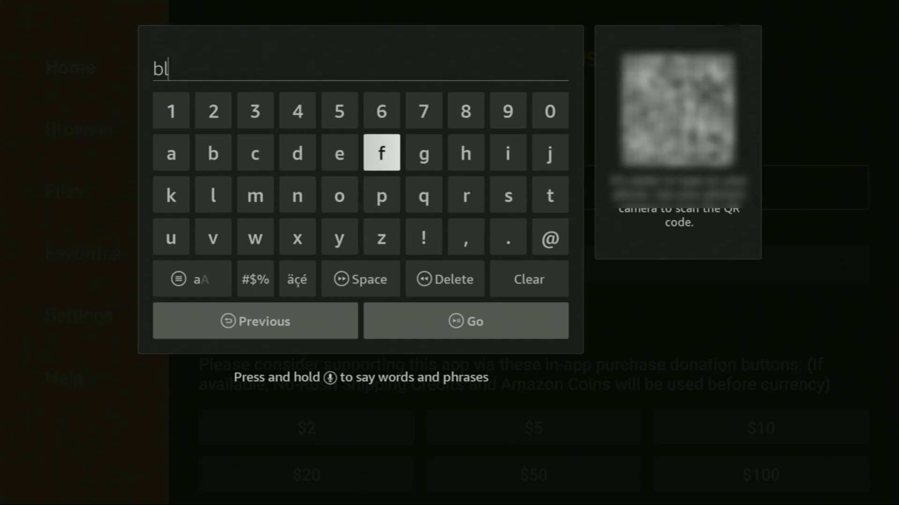
key(Return)
key(Down)
key(Left)
key(Left)
key(Left)
key(Left)
key(Left)
key(Return)
key(Left)
key(Left)
key(Left)
key(Return)
key(Right)
key(Right)
key(Right)
key(Right)
key(Right)
key(Right)
key(Right)
key(Right)
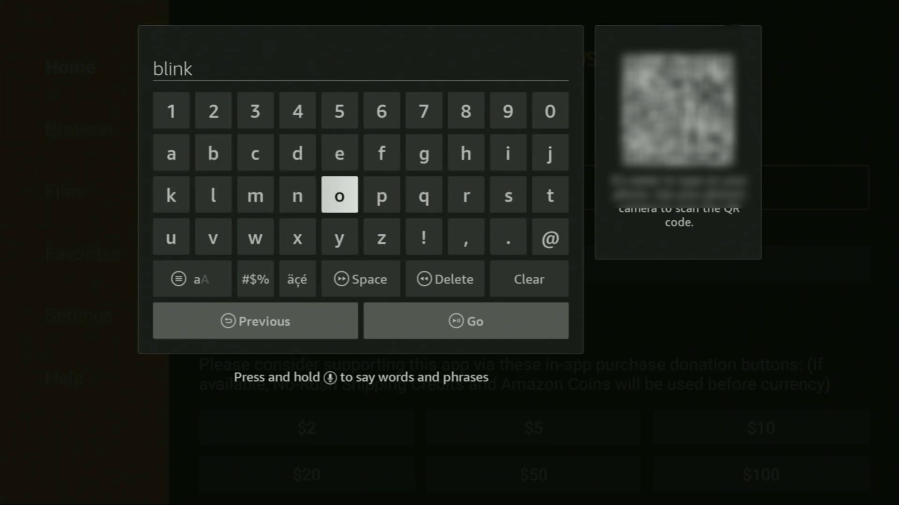
key(Return)
key(Right)
key(Return)
key(Left)
key(Left)
key(Return)
key(Up)
key(Left)
key(Left)
key(Left)
key(Return)
key(Left)
key(Left)
key(Left)
key(Left)
key(Return)
key(Down)
key(Right)
key(Right)
key(Return)
key(Down)
key(Right)
key(Right)
key(Right)
key(Return)
key(Right)
key(Right)
key(Right)
key(Return)
key(Up)
key(Left)
key(Left)
key(Left)
key(Left)
key(Left)
key(Left)
key(Return)
key(Down)
key(Right)
key(Right)
key(Return)
key(Left)
key(Left)
key(Return)
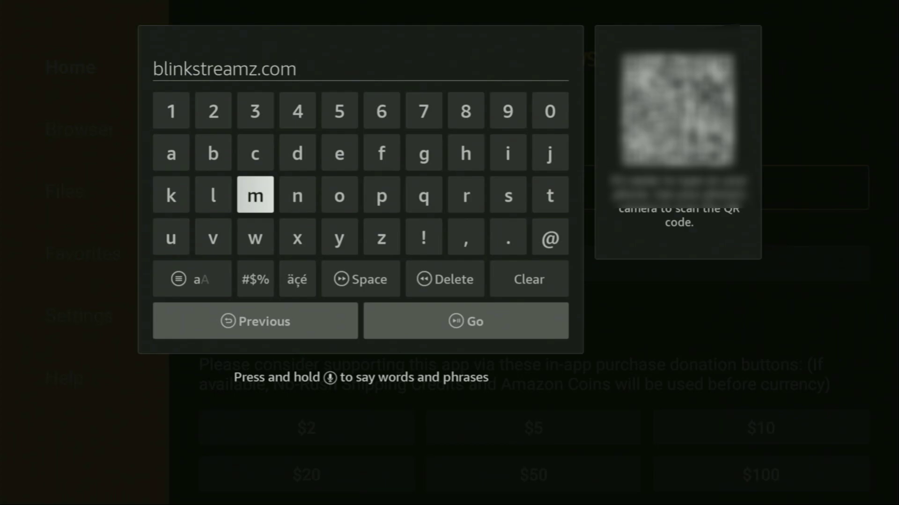
Step: Move the focus to the Go button to submit the address
key(Down)
key(Down)
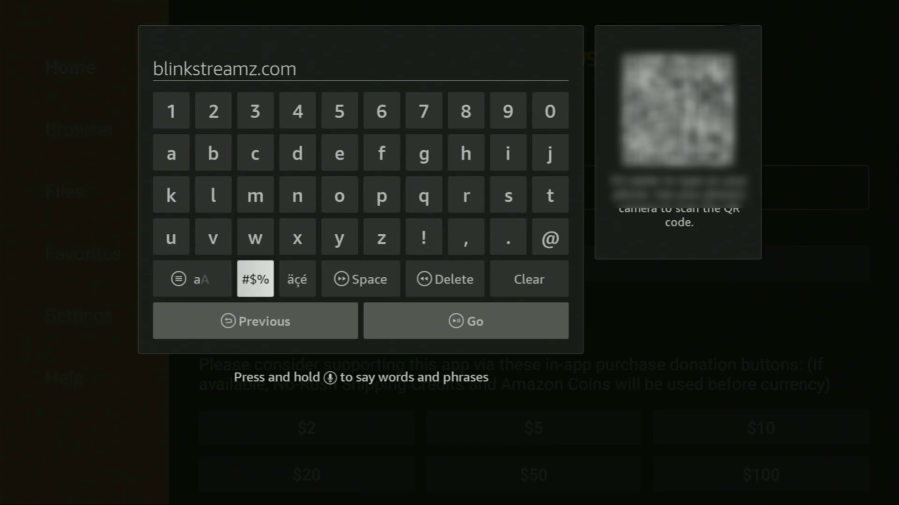
key(Down)
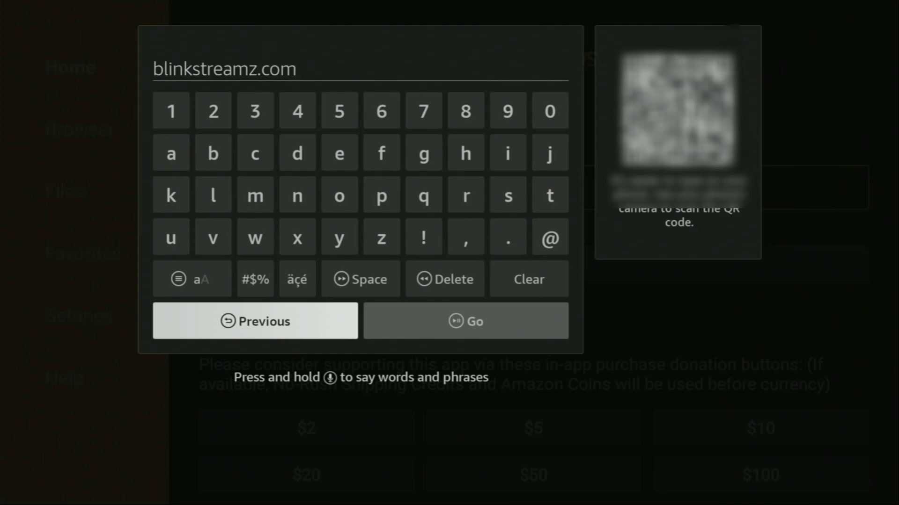
key(Right)
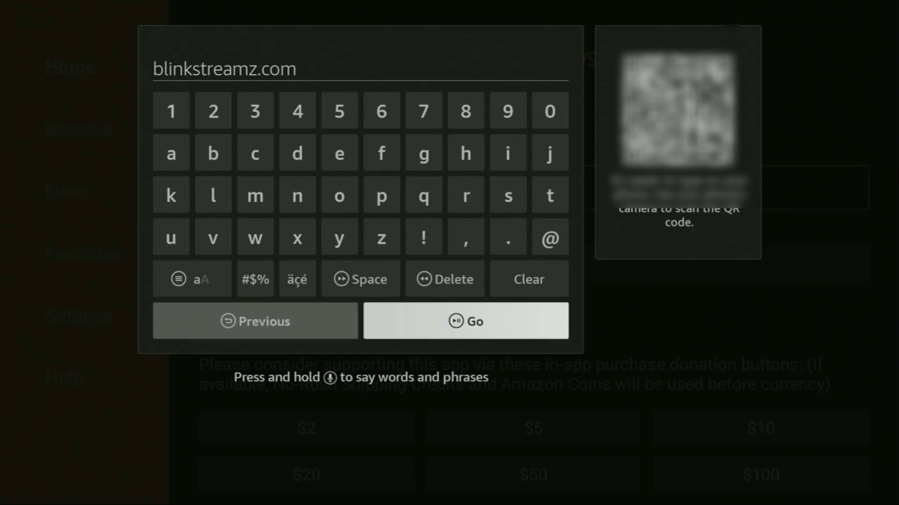
Step: Load blinkstreamz.com and switch Downloader's browser to fullscreen
key(Return)
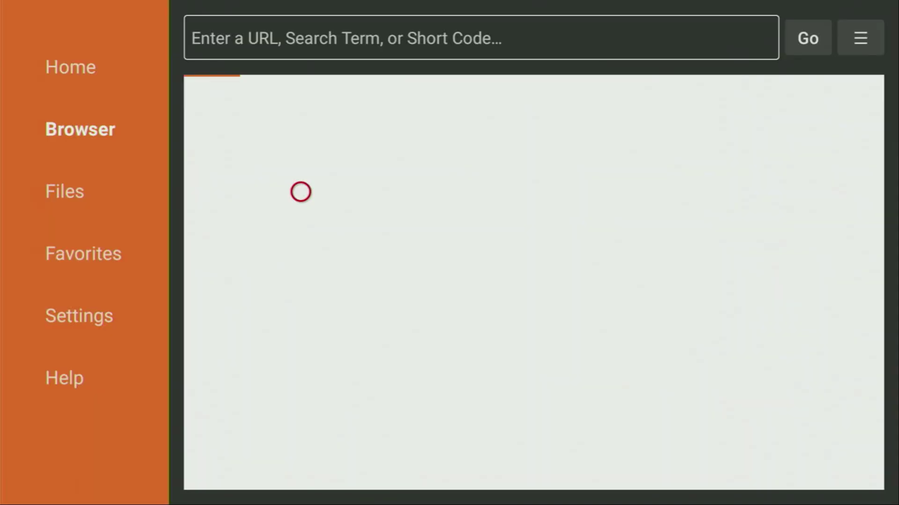
key(Menu)
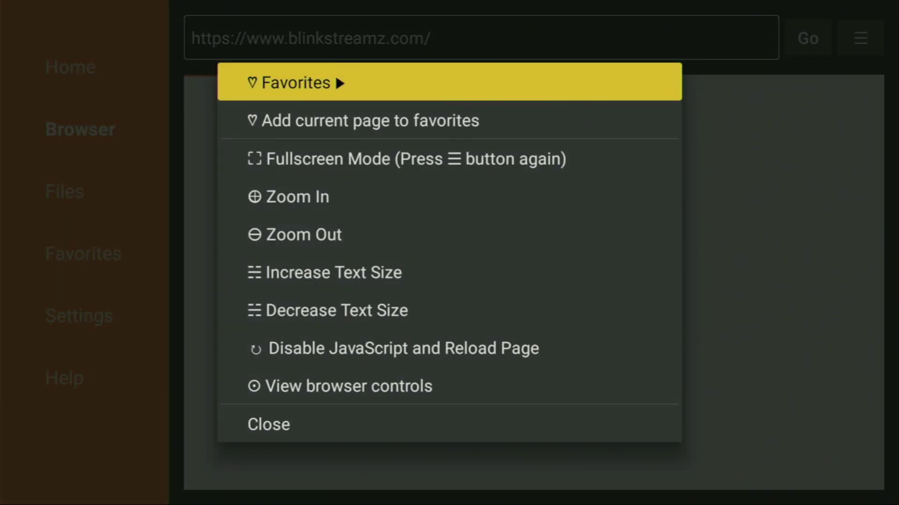
key(Down)
key(Down)
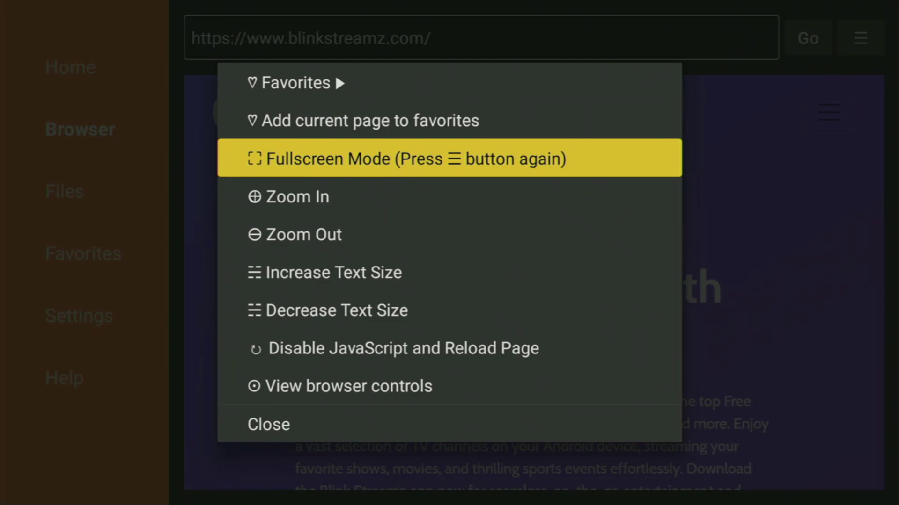
key(Return)
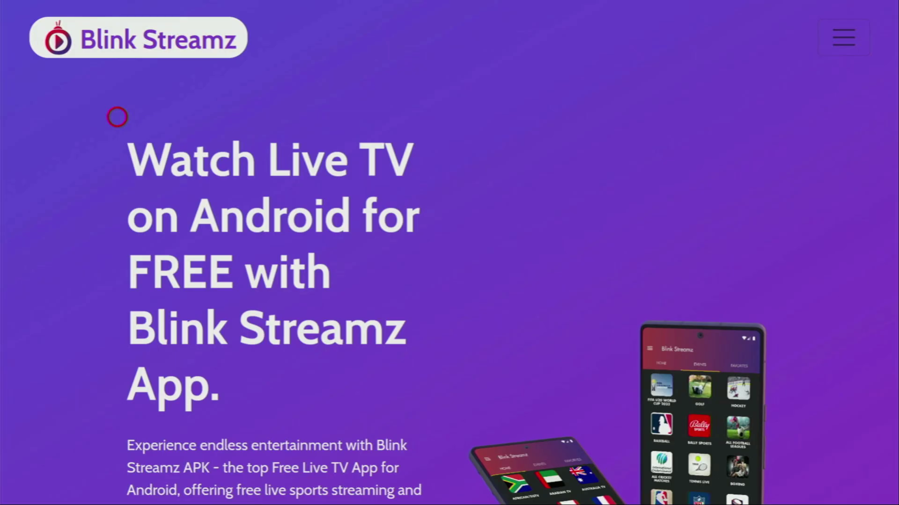
Step: Scroll down the page and choose 'Download Blink Streamz APK'
scroll(118, 468, down, 9)
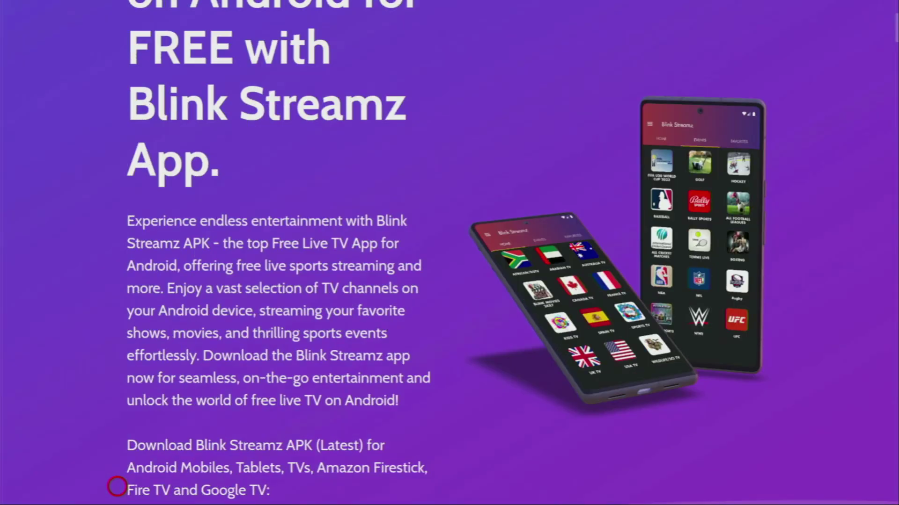
scroll(117, 487, down, 4)
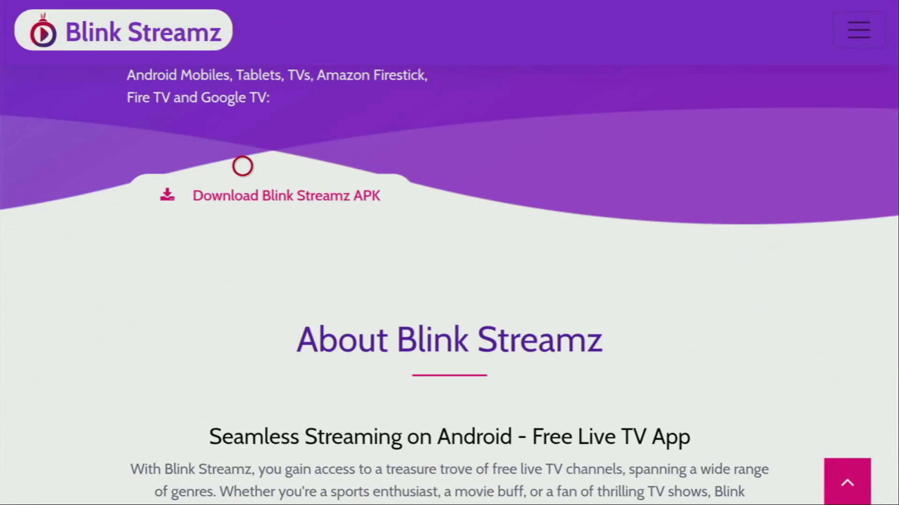
click(242, 197)
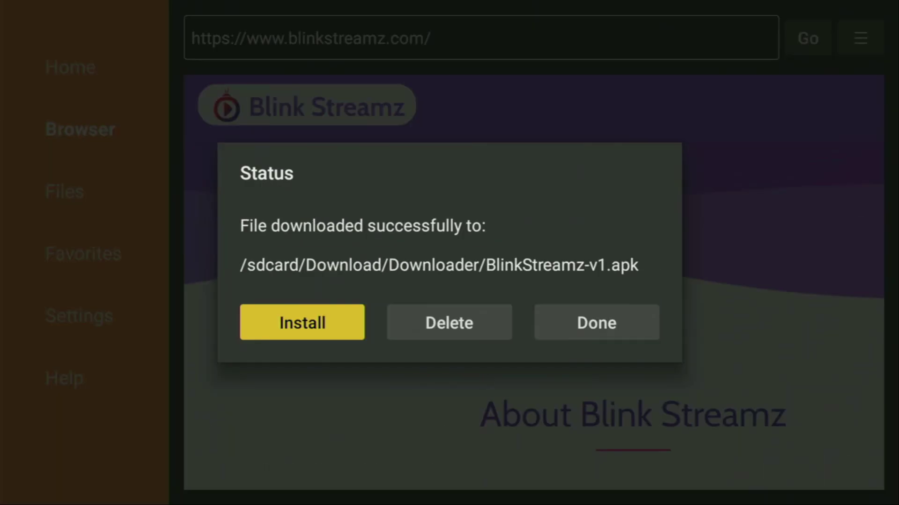
Step: Install Blink Streamz from the downloaded APK and finish with DONE
key(Return)
key(Right)
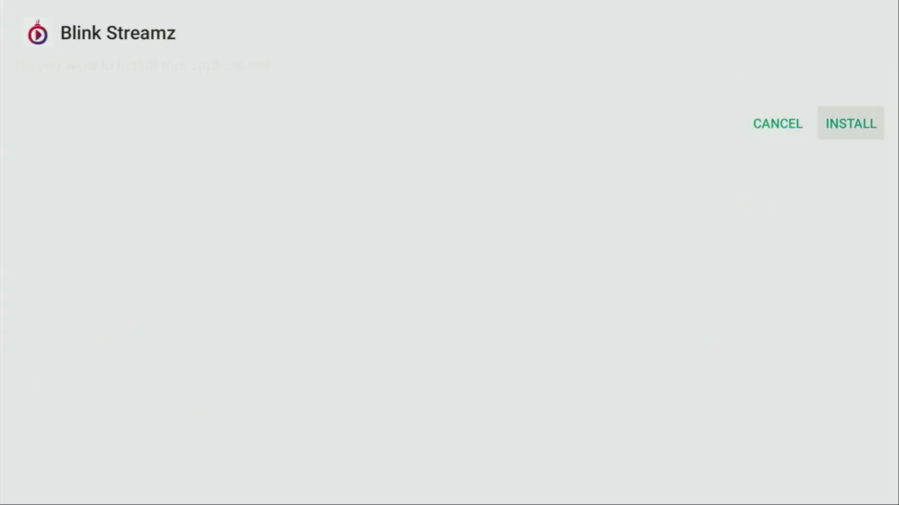
key(Return)
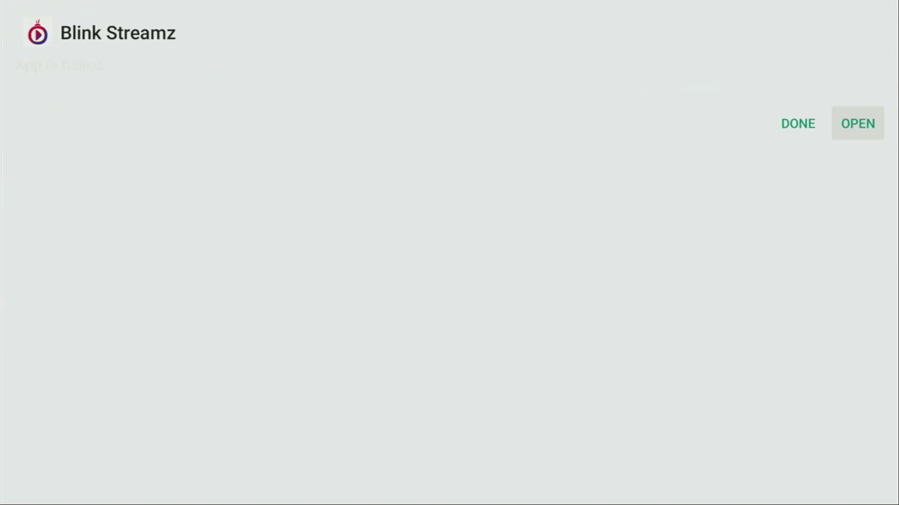
key(Left)
key(Return)
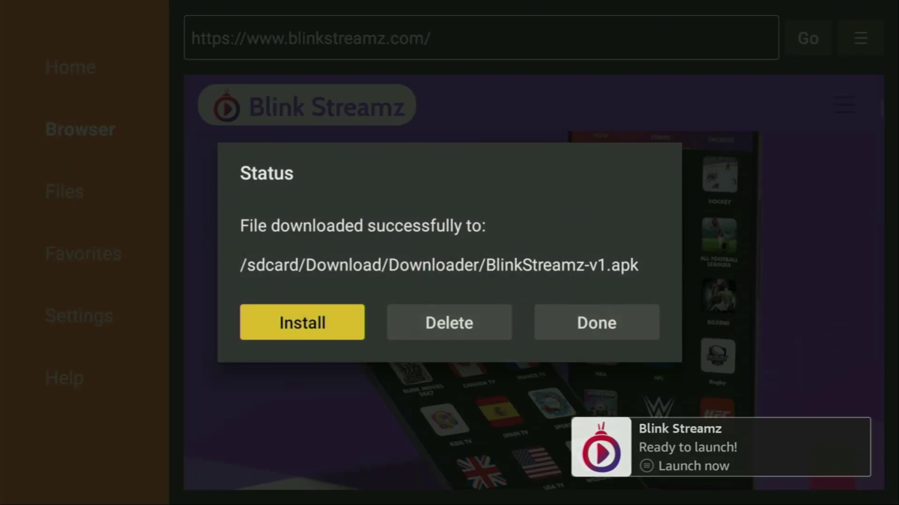
Step: Delete the BlinkStreamz-v1.apk file and confirm the deletion
key(Right)
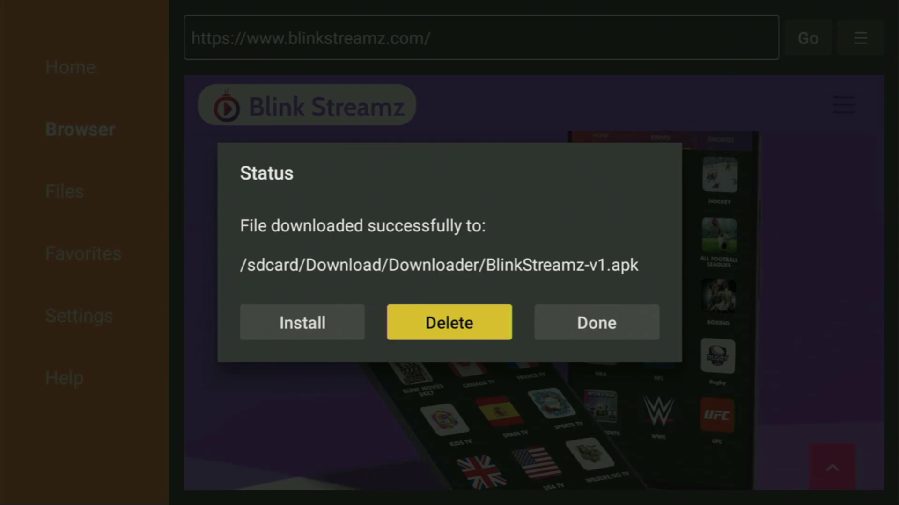
key(Return)
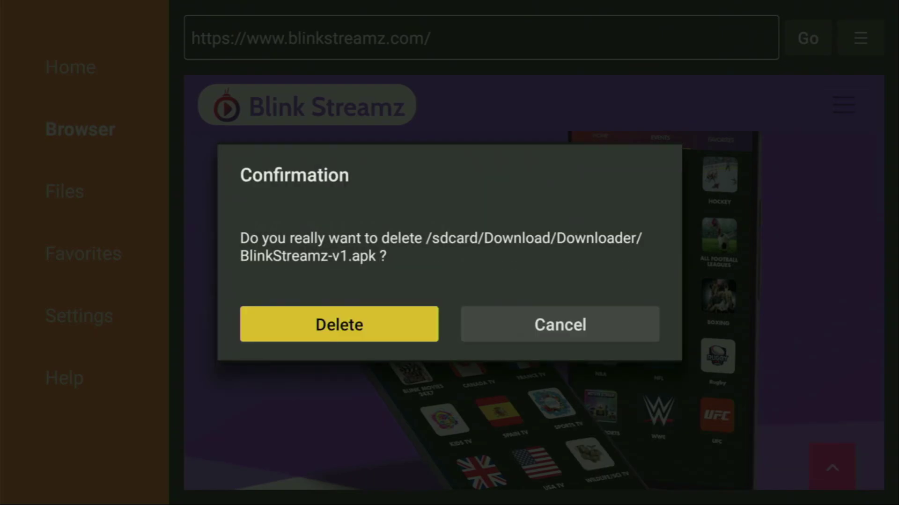
key(Return)
Step: From Home, open the full apps grid and move down to the new Blink Streamz tile
key(Home)
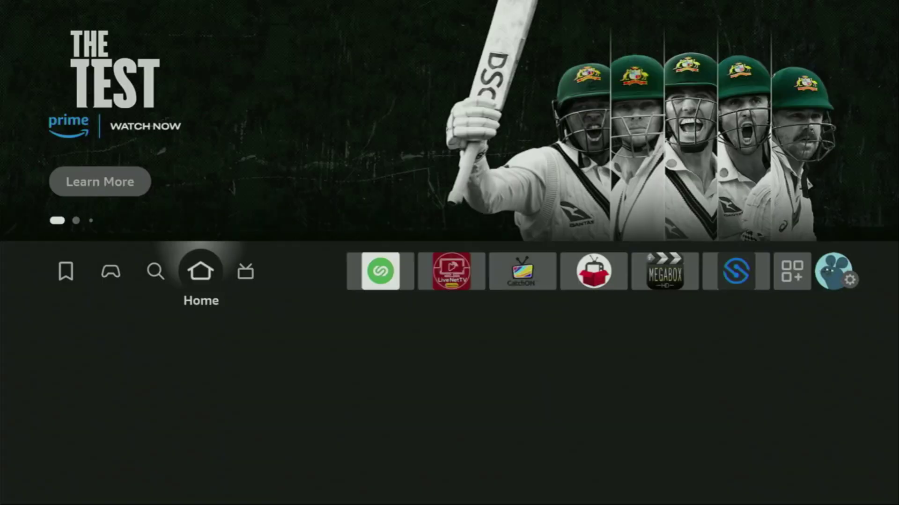
key(Right)
key(Right)
key(Right)
key(Right)
key(Right)
key(Right)
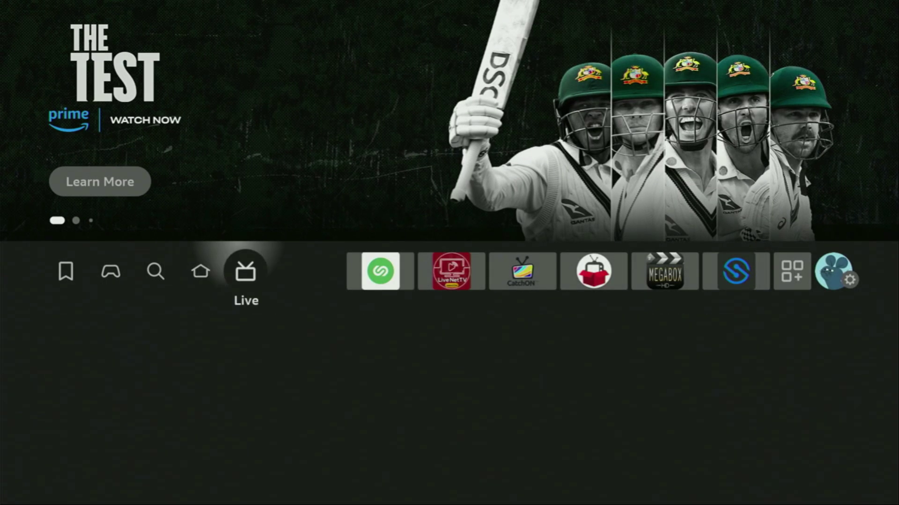
key(Right)
key(Right)
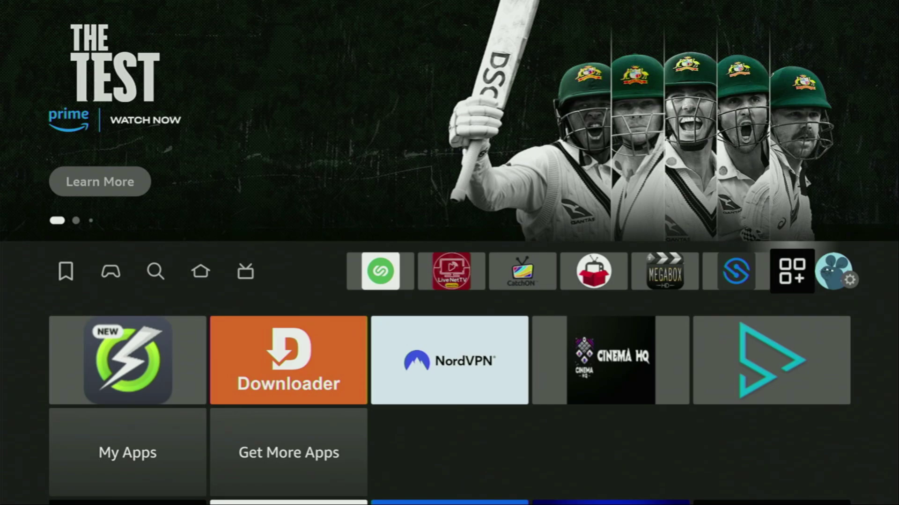
key(Return)
key(Down)
key(Down)
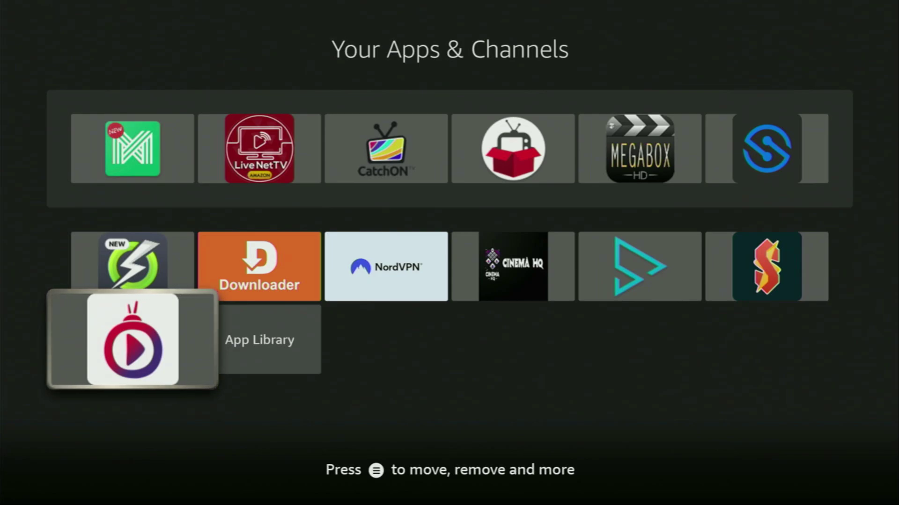
Step: Use the tile's Menu option 'Move to front' to put Blink Streamz first
key(Menu)
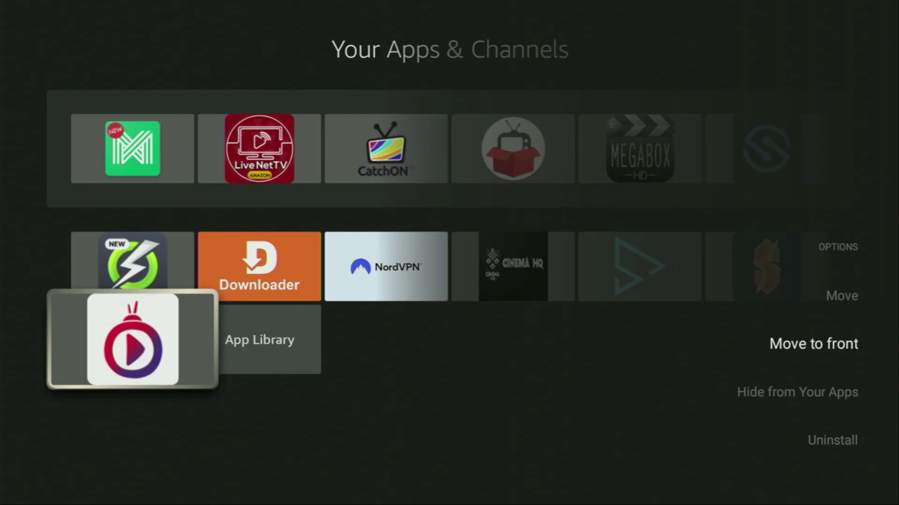
key(Return)
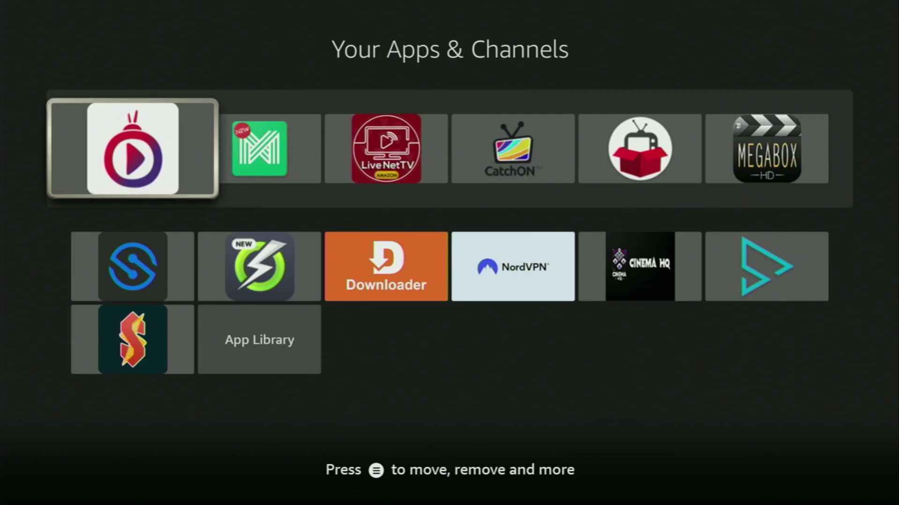
key(Down)
key(Right)
key(Right)
key(Right)
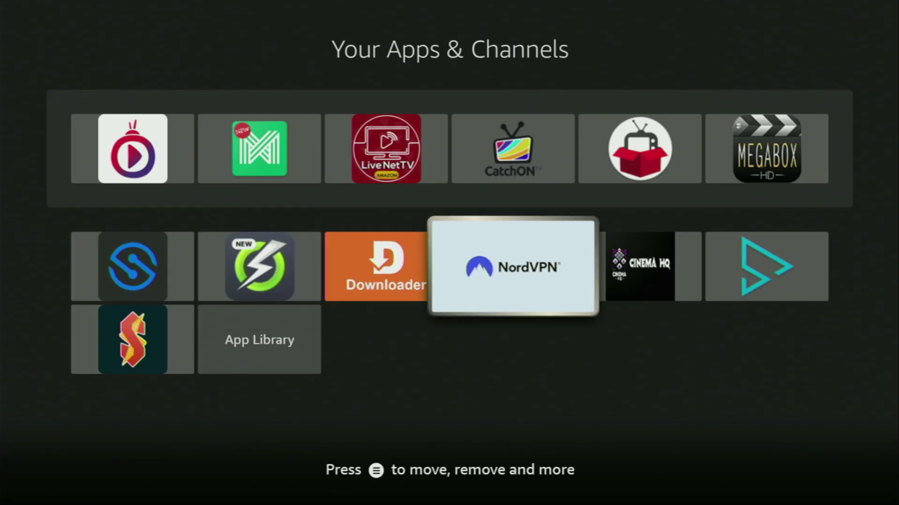
Step: Return to the first-place Blink Streamz tile and launch the app
key(Up)
key(Left)
key(Left)
key(Left)
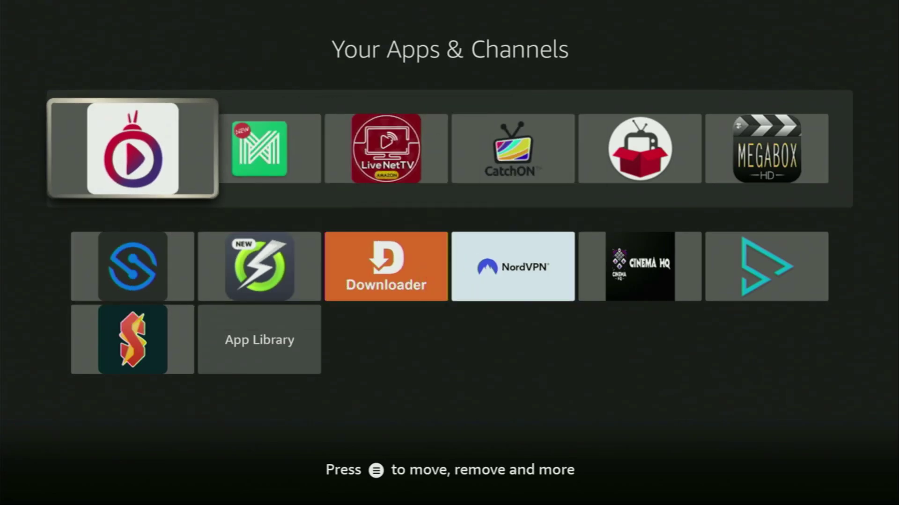
key(Return)
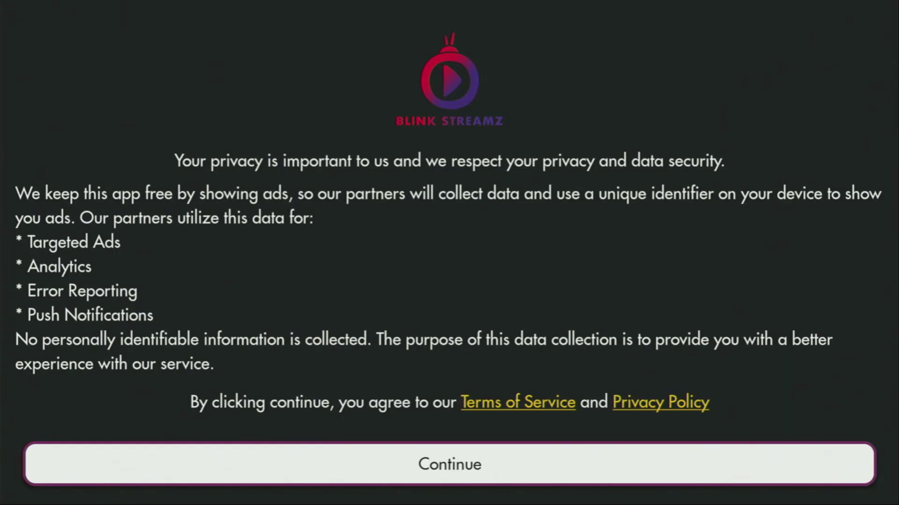
Step: Accept the privacy notice with Continue and dismiss the Cash Raven opt-in prompt
key(Down)
key(Right)
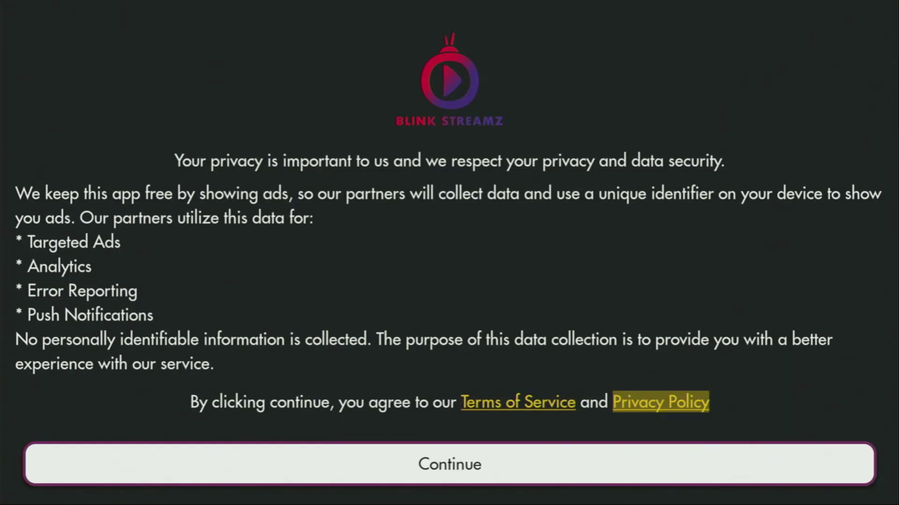
key(Down)
key(Return)
key(Escape)
Step: Browse the CATEGORIES tiles, including AFRICAN/DSTV, ARABIAN TV, CANADA TV, USA TV and GERMANY TV
key(Down)
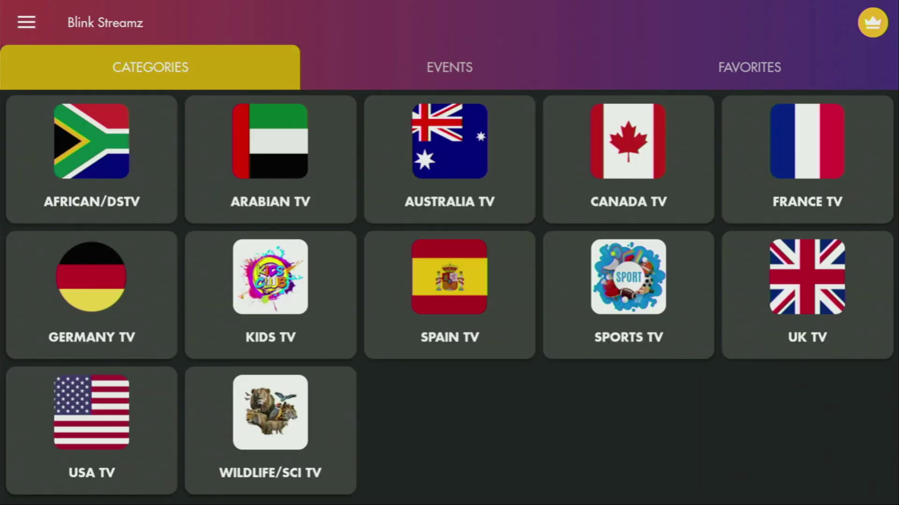
key(Down)
key(Right)
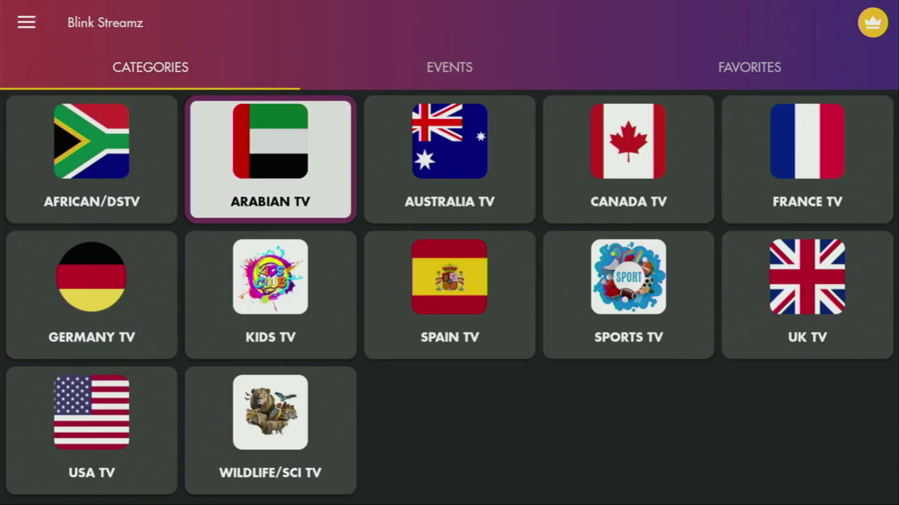
key(Right)
key(Right)
key(Right)
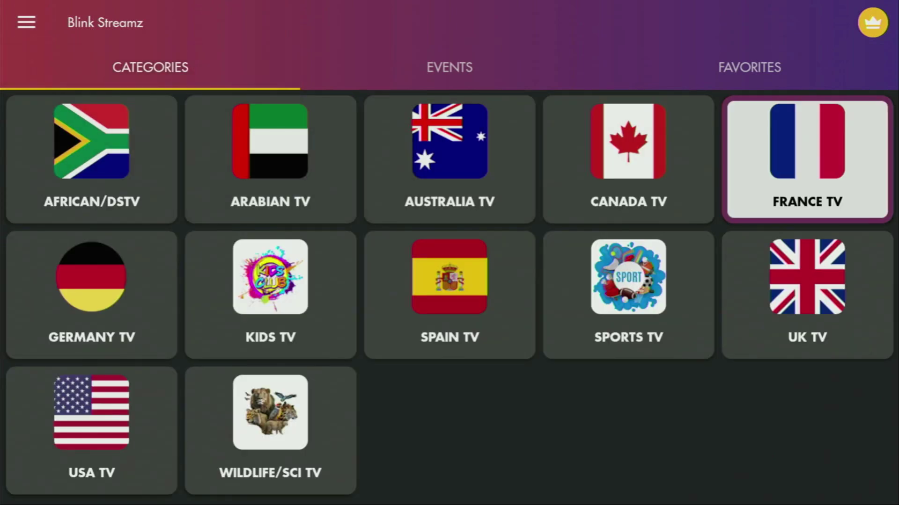
key(Left)
key(Left)
key(Down)
key(Down)
key(Left)
key(Up)
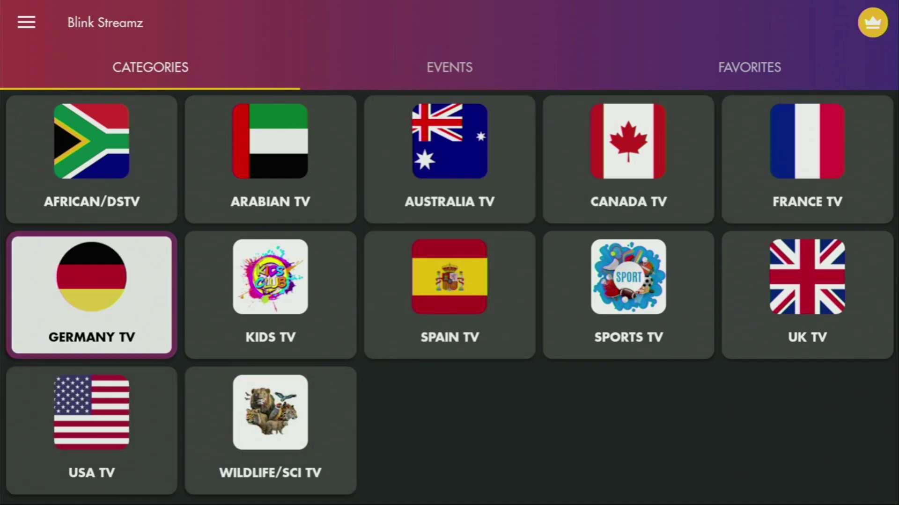
key(Up)
key(Right)
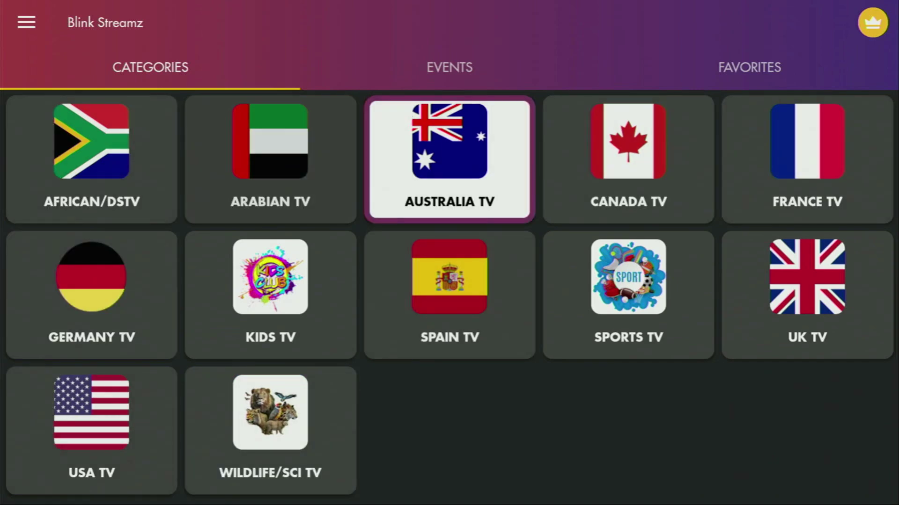